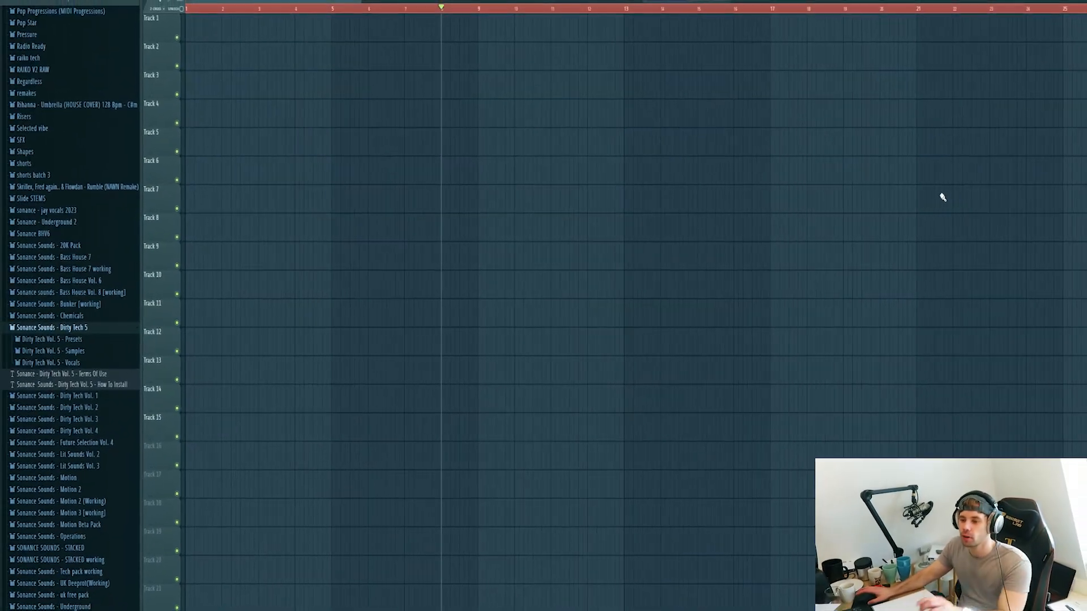
Step: Place the Gasolina 126 G Min vocal from the Dirty Tech Vol. 5 vocals folder on Track 4 at bar 9 and audition it
{"action": "left_click", "coordinate": [66, 363]}
{"action": "scroll", "coordinate": [87, 368], "scroll_direction": "down", "scroll_amount": 3}
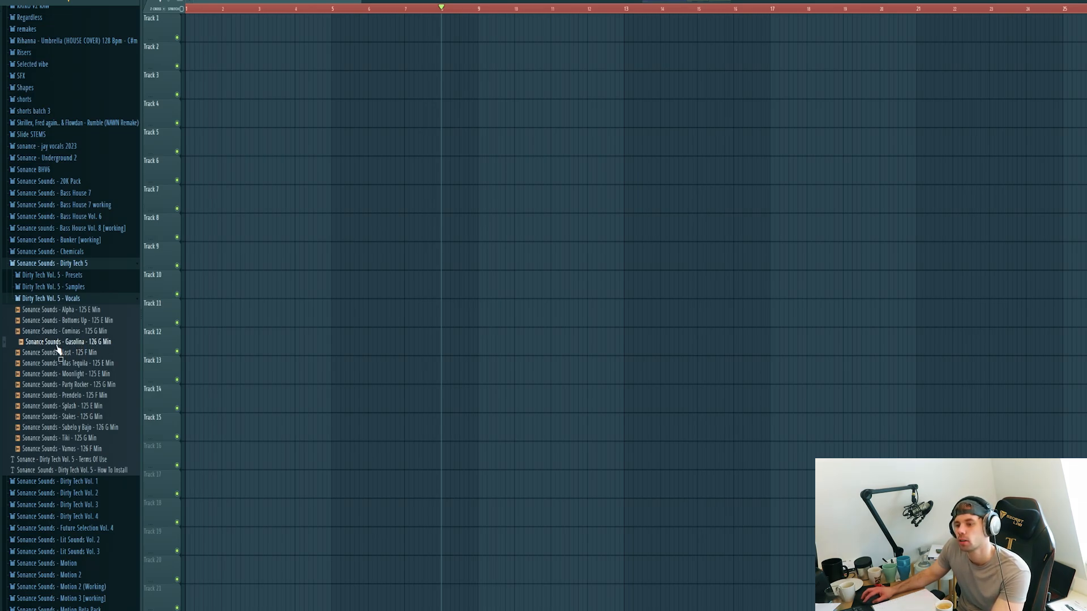
{"action": "left_click_drag", "start_coordinate": [114, 333], "coordinate": [478, 109]}
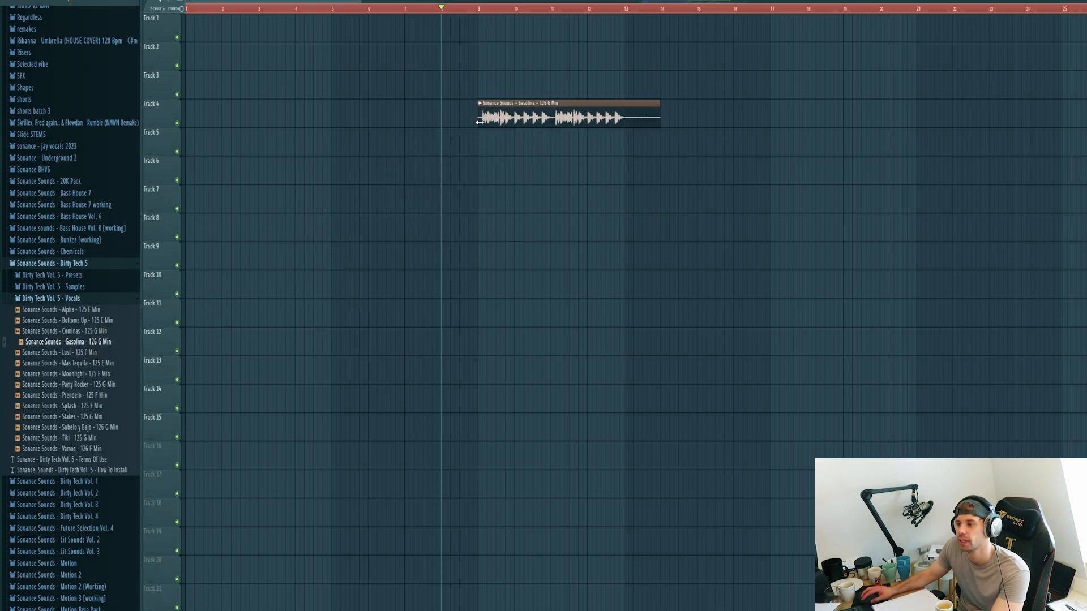
{"action": "key", "text": "space"}
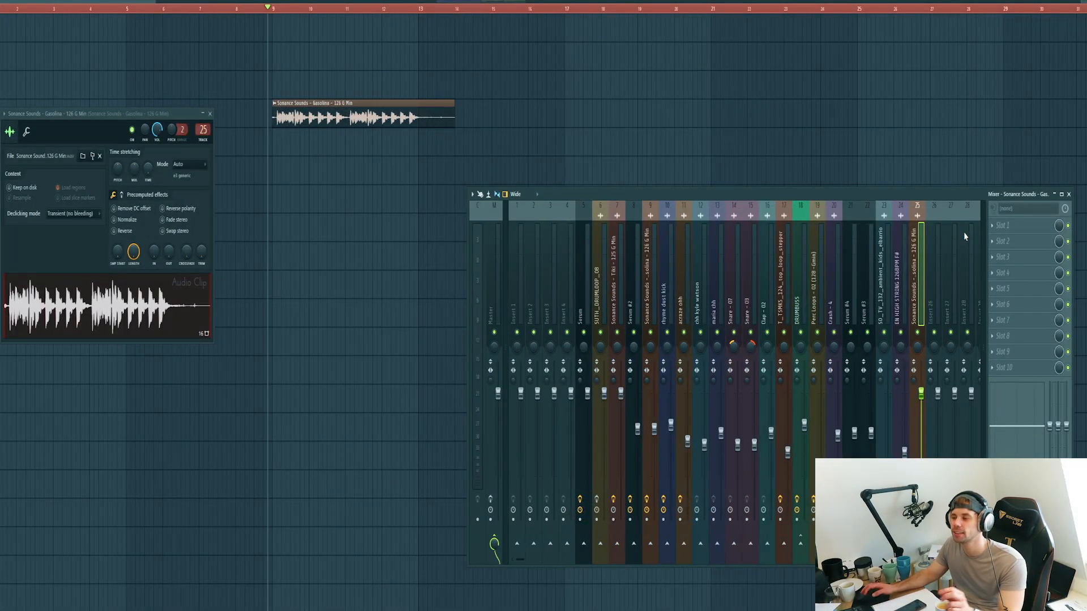
Step: Load RVox Stereo in the first effect slot of the vocal's mixer insert and set its compression to -5.9
{"action": "left_click", "coordinate": [999, 227]}
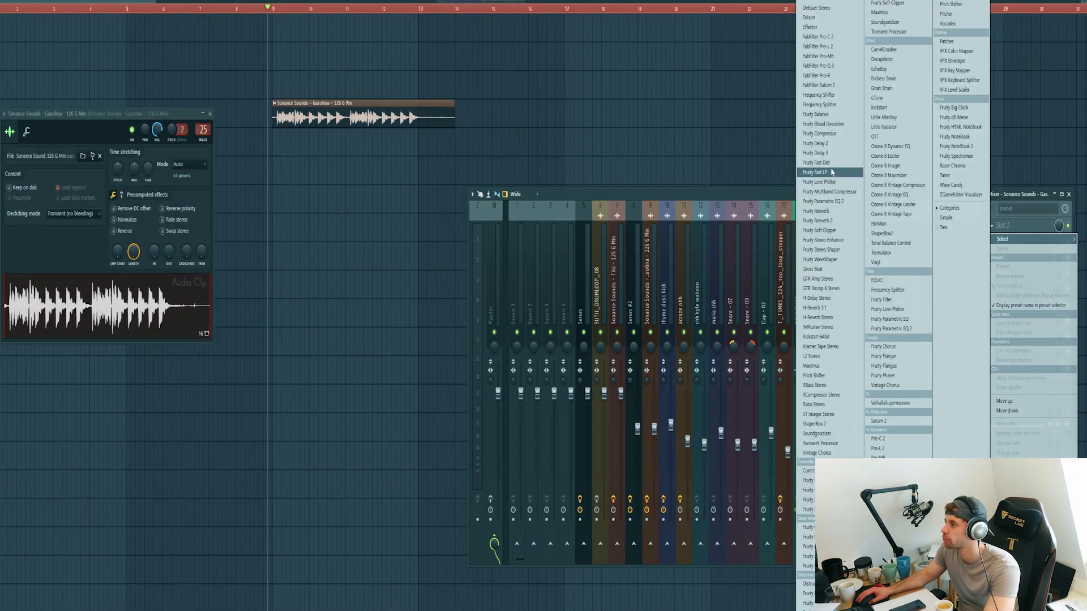
{"action": "left_click", "coordinate": [814, 404]}
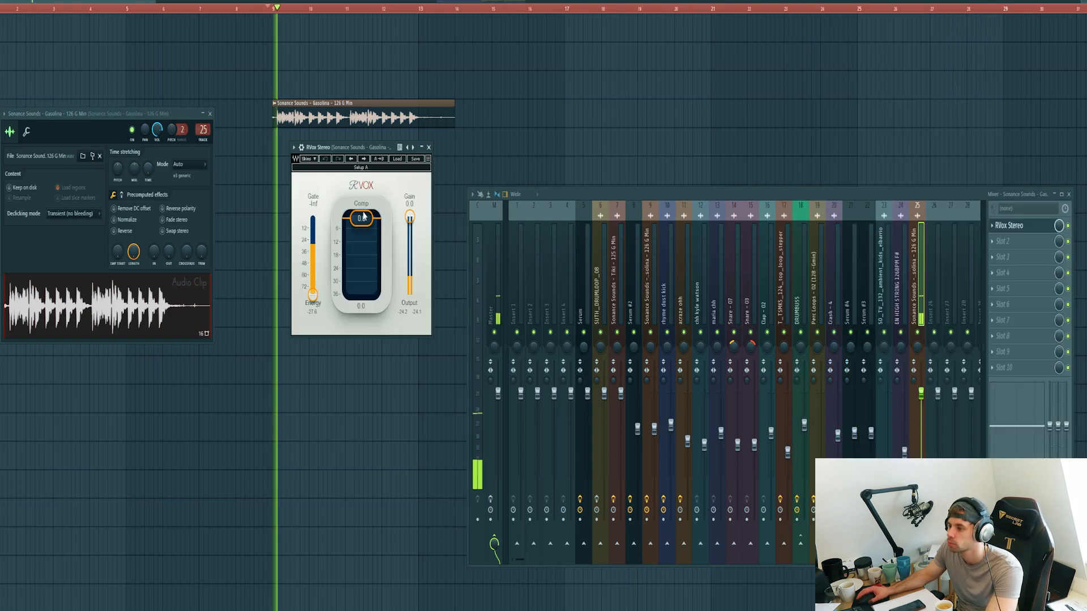
{"action": "scroll", "coordinate": [366, 237], "scroll_direction": "up", "scroll_amount": 3}
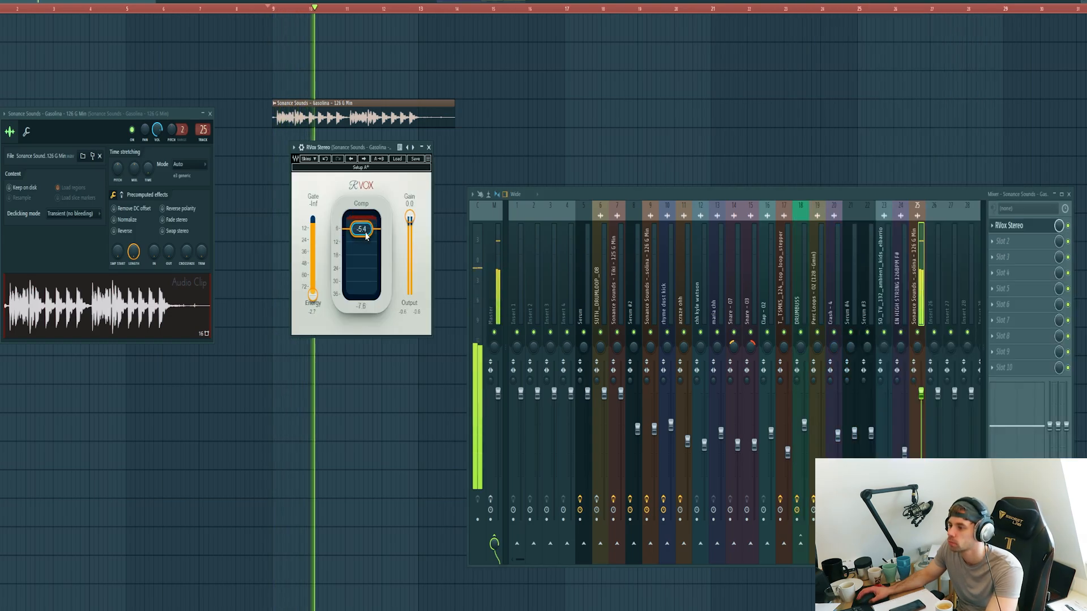
{"action": "key", "text": "space"}
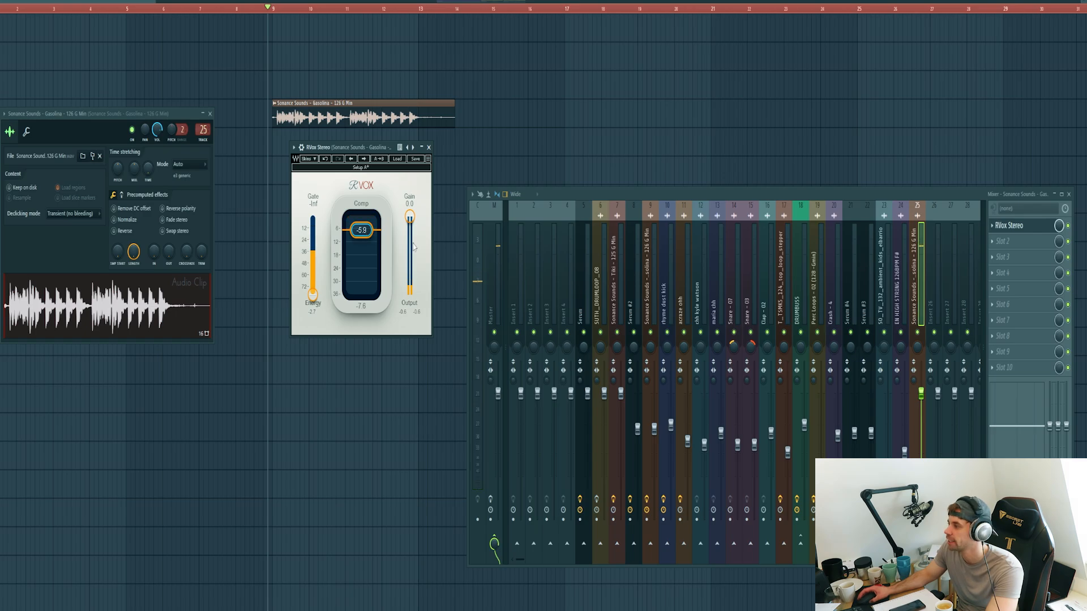
Step: Add S1 Imager Stereo in the vocal's second effect slot and slightly increase its width during playback
{"action": "left_click", "coordinate": [1001, 242]}
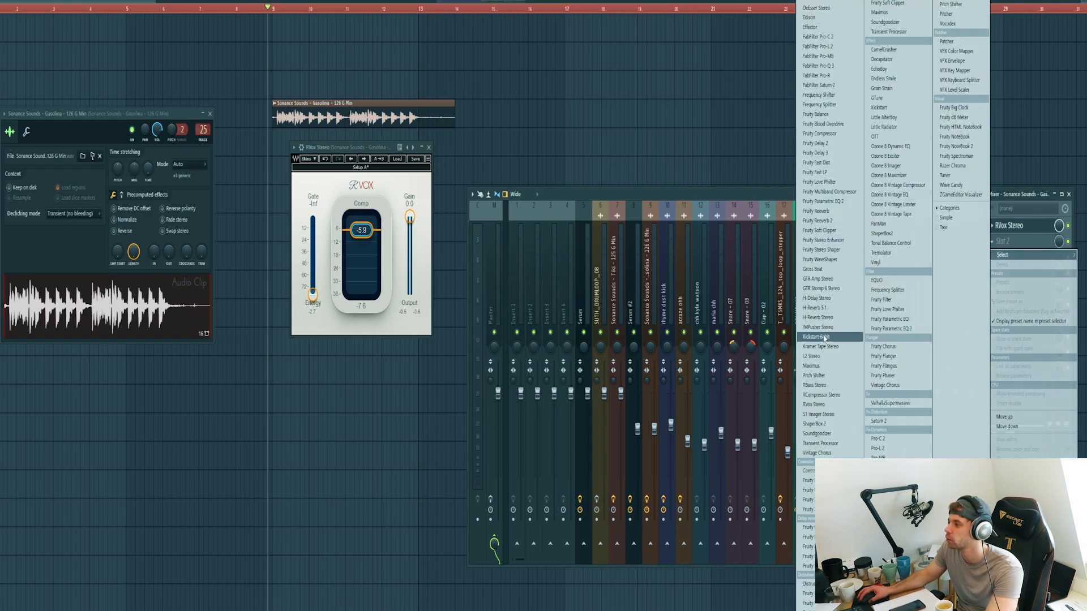
{"action": "left_click", "coordinate": [818, 414]}
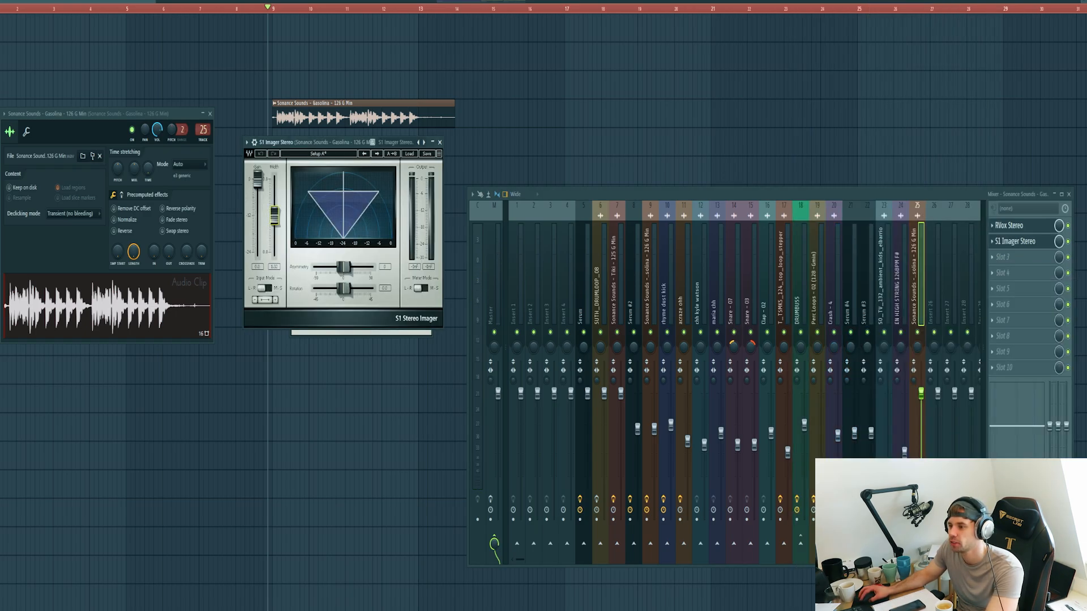
{"action": "key", "text": "space"}
{"action": "mouse_move", "coordinate": [274, 215]}
{"action": "left_mouse_down"}
{"action": "mouse_move", "coordinate": [274, 180]}
{"action": "mouse_move", "coordinate": [274, 209]}
{"action": "left_mouse_up"}
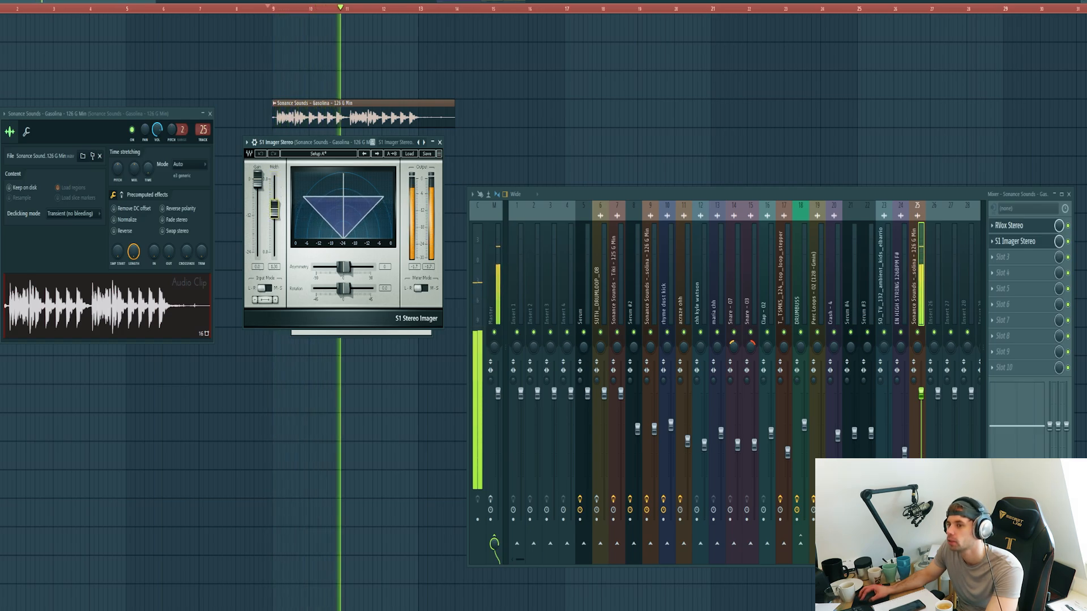
{"action": "key", "text": "space"}
Step: Add H-Delay Stereo in the vocal's third effect slot and adjust its high-pass filter during playback
{"action": "left_click", "coordinate": [1007, 259]}
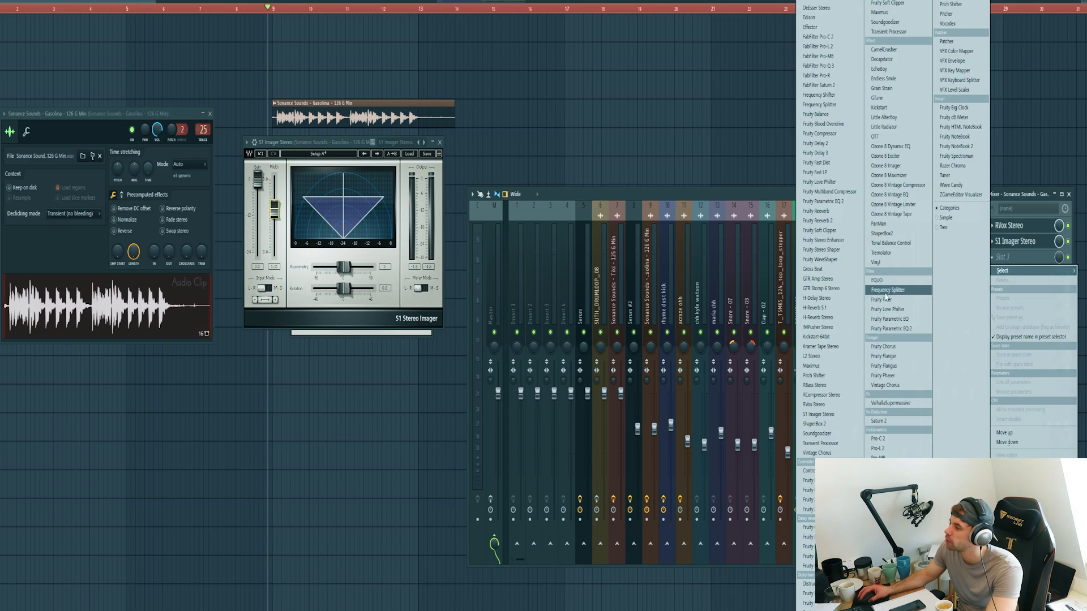
{"action": "left_click", "coordinate": [837, 298]}
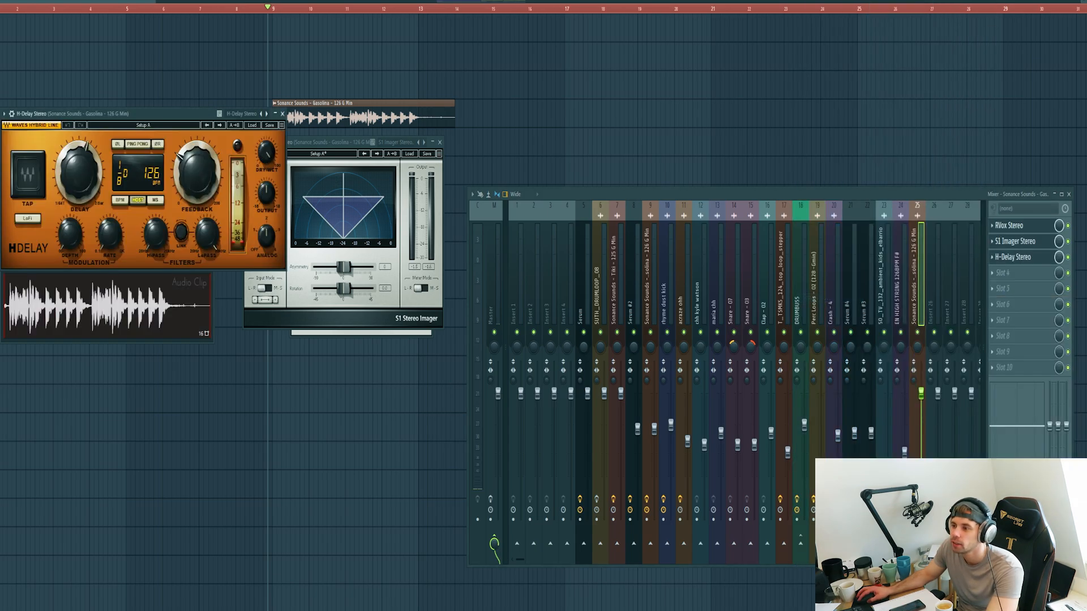
{"action": "key", "text": "space"}
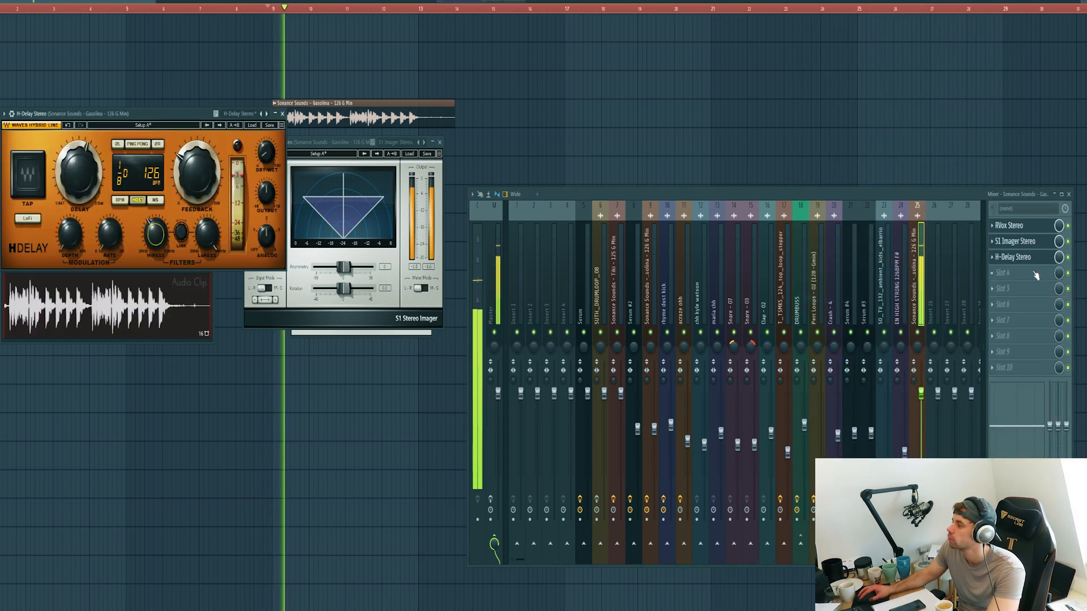
Step: Add FabFilter Pro-R in the vocal's fourth effect slot and reduce the reverb mix while listening
{"action": "left_click", "coordinate": [1002, 273]}
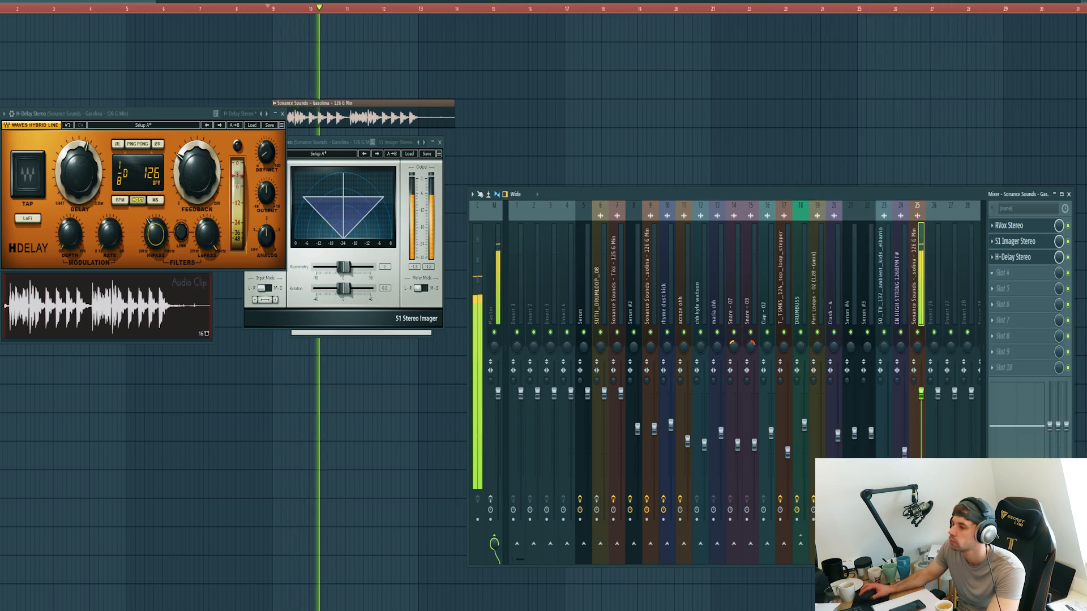
{"action": "left_click", "coordinate": [881, 476]}
{"action": "left_click_drag", "start_coordinate": [310, 188], "coordinate": [310, 204]}
{"action": "left_click_drag", "start_coordinate": [119, 199], "coordinate": [172, 195]}
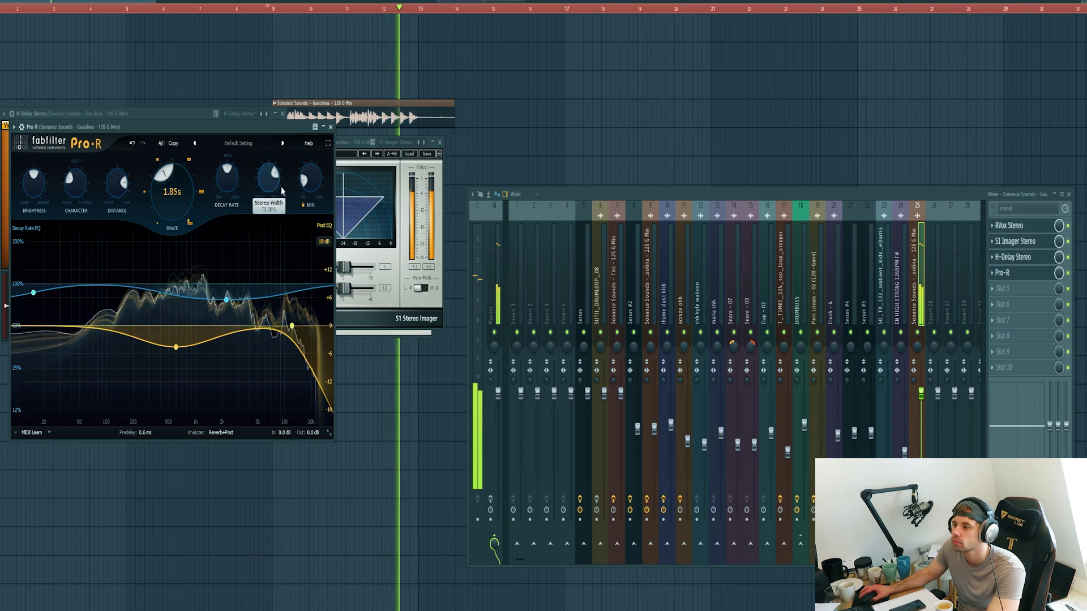
{"action": "left_click_drag", "start_coordinate": [317, 182], "coordinate": [314, 189]}
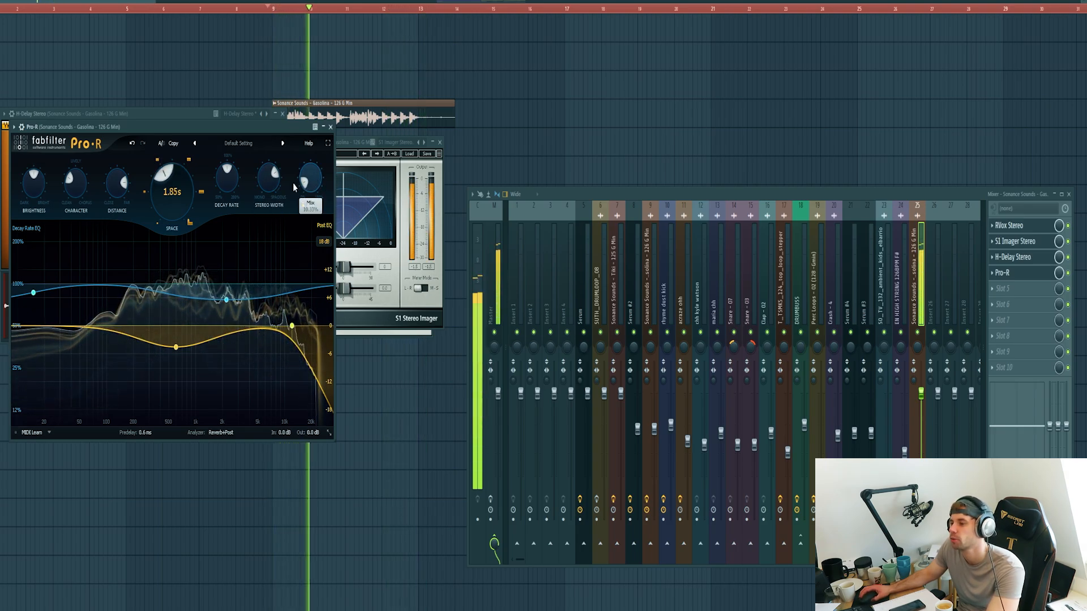
Step: Add Kickstart-64bit in the last effect slot and FabFilter Pro-Q 3 in the fifth slot of the vocal's insert
{"action": "left_click_drag", "start_coordinate": [174, 129], "coordinate": [512, 155]}
{"action": "left_click", "coordinate": [1002, 289]}
{"action": "left_click", "coordinate": [815, 338]}
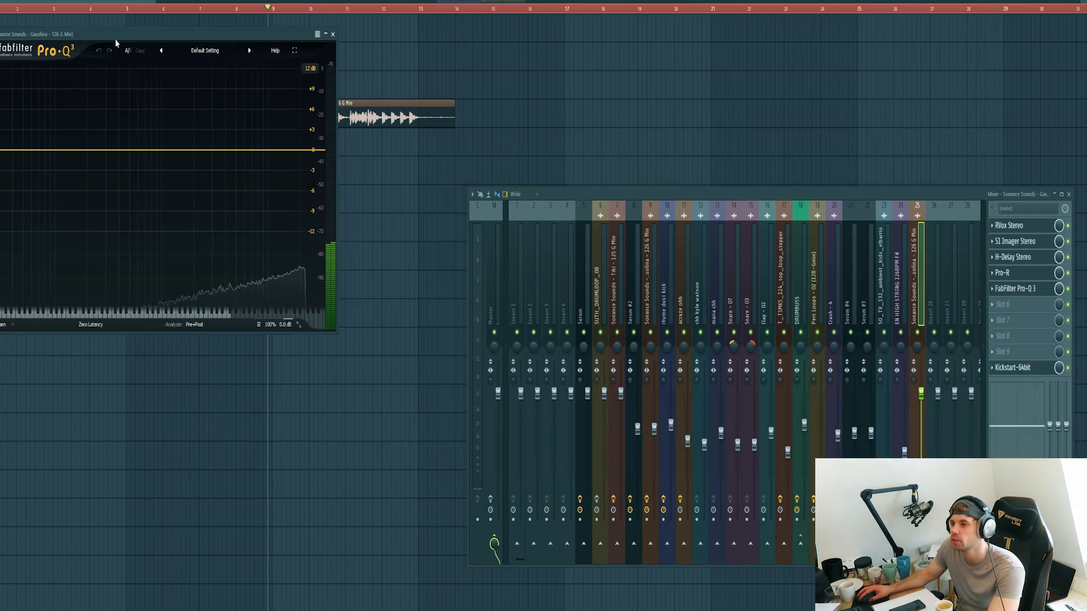
Step: Cut the vocal's low end in Pro-Q 3 and add a bell dip of about 1.8 dB near 254 Hz, then close the plugin windows
{"action": "left_click_drag", "start_coordinate": [115, 39], "coordinate": [287, 152]}
{"action": "key", "text": "space"}
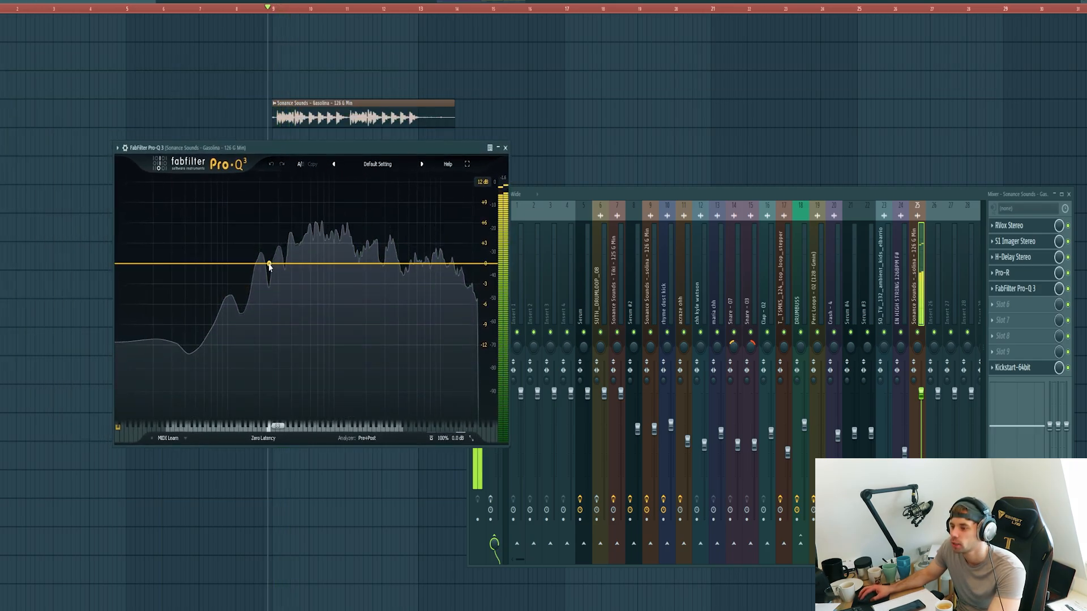
{"action": "mouse_move", "coordinate": [269, 266]}
{"action": "left_mouse_down"}
{"action": "mouse_move", "coordinate": [273, 286]}
{"action": "mouse_move", "coordinate": [243, 270]}
{"action": "mouse_move", "coordinate": [273, 268]}
{"action": "mouse_move", "coordinate": [269, 277]}
{"action": "left_mouse_up"}
{"action": "right_click", "coordinate": [226, 272]}
{"action": "mouse_move", "coordinate": [262, 311]}
{"action": "left_click", "coordinate": [319, 330]}
{"action": "key", "text": "space"}
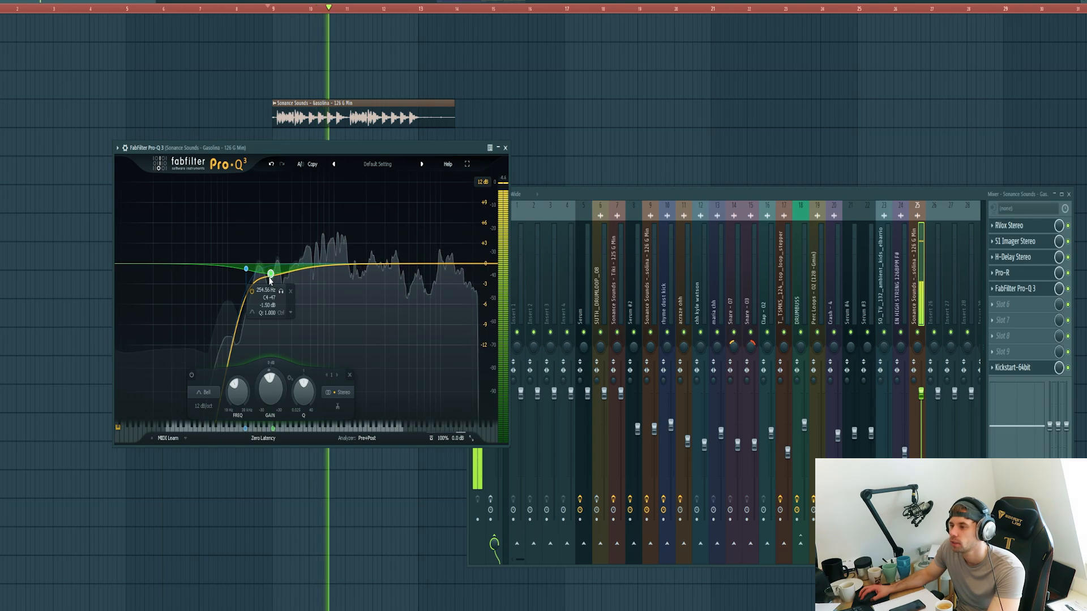
{"action": "key", "text": "space"}
{"action": "key", "text": "F12"}
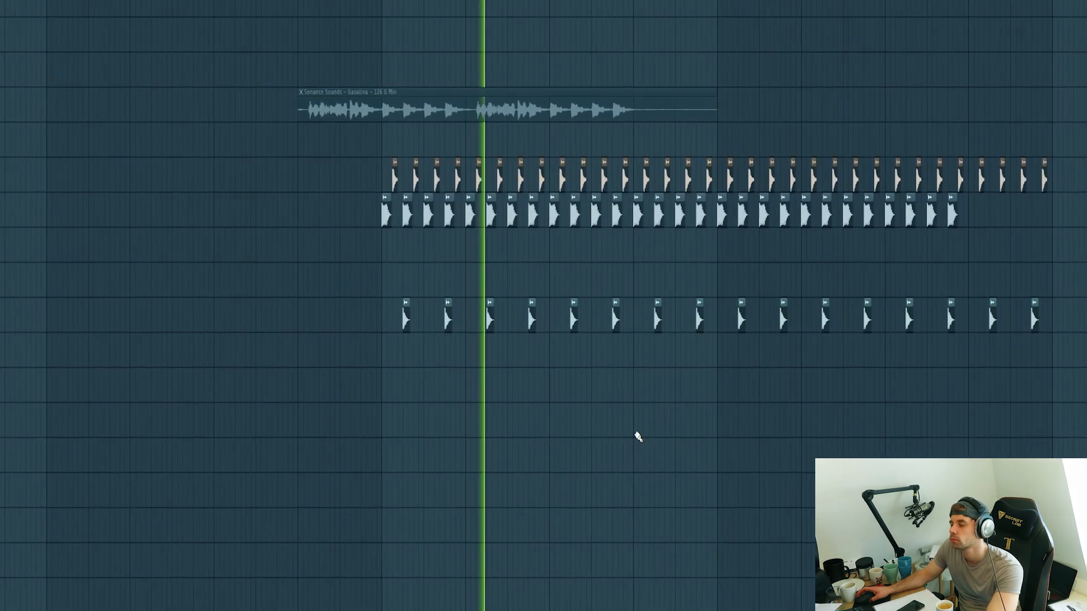
Step: Place three chh kyle watson closed-hat clips on the track below the vocal and play the groove
{"action": "key", "text": "space"}
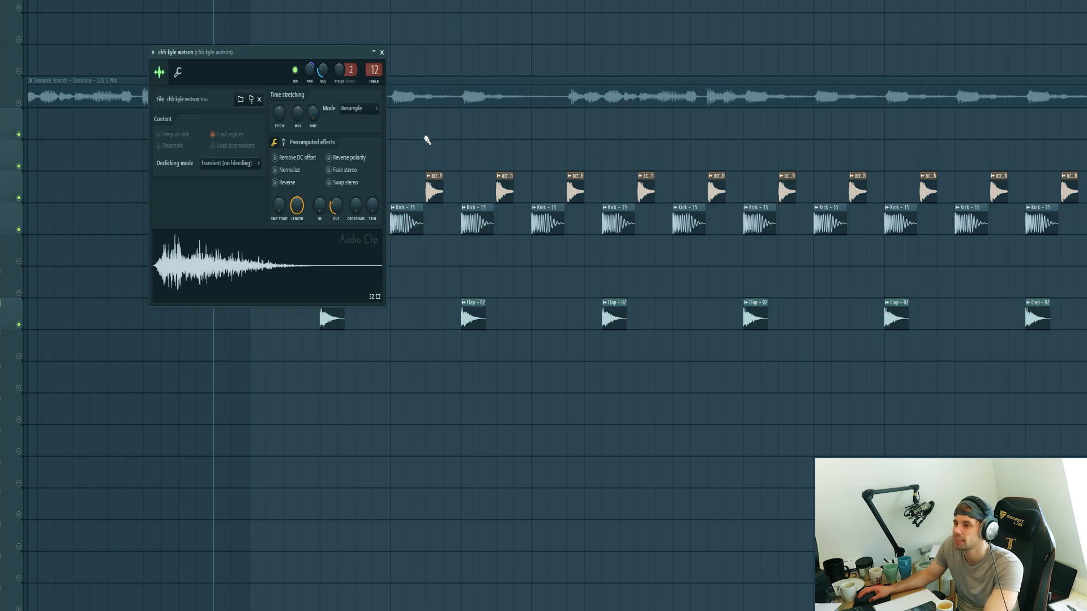
{"action": "key", "text": "Escape"}
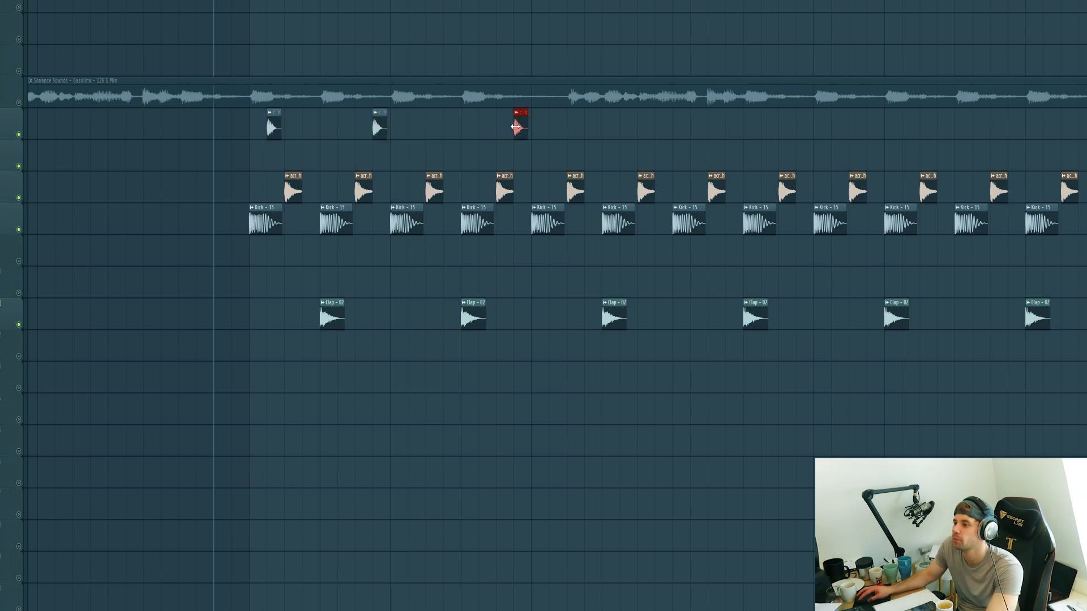
{"action": "key", "text": "space"}
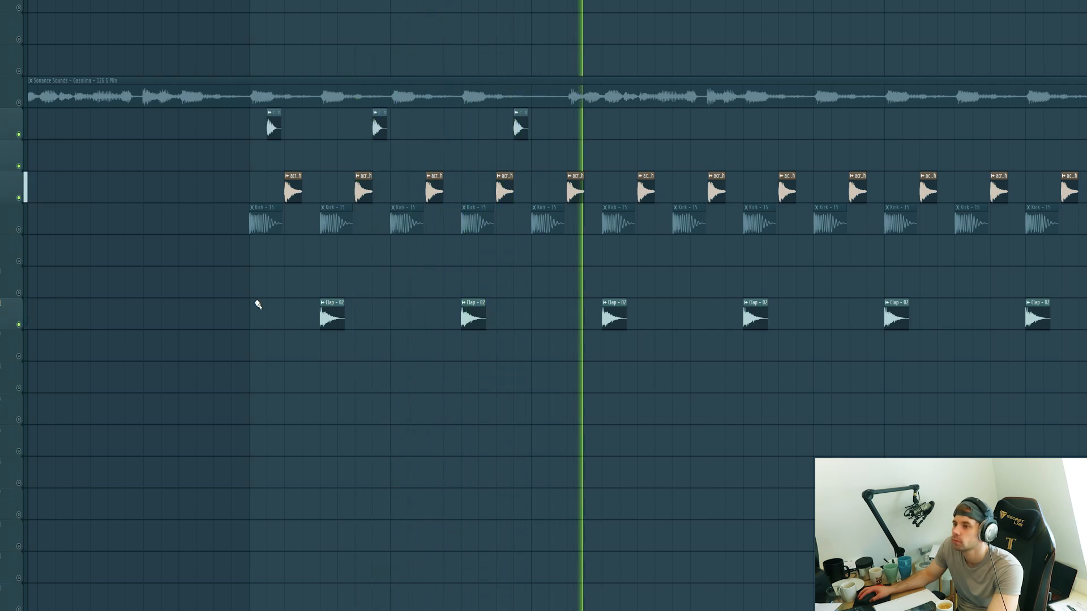
{"action": "key", "text": "space"}
Step: Add one maria chh clip on the track directly above the open hats and play the pattern back
{"action": "left_click", "coordinate": [269, 112]}
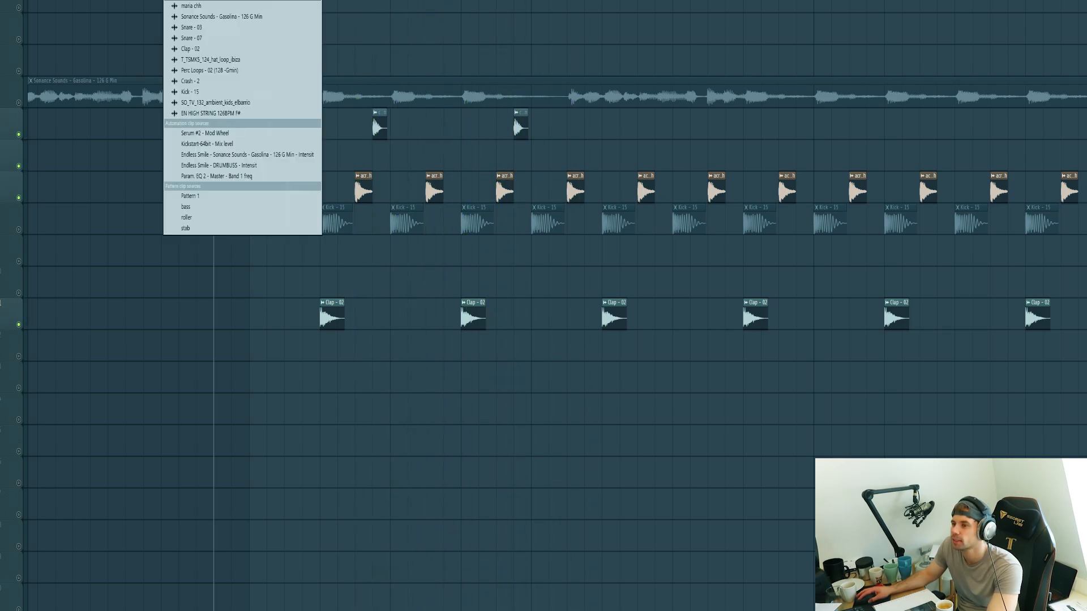
{"action": "left_click", "coordinate": [303, 75]}
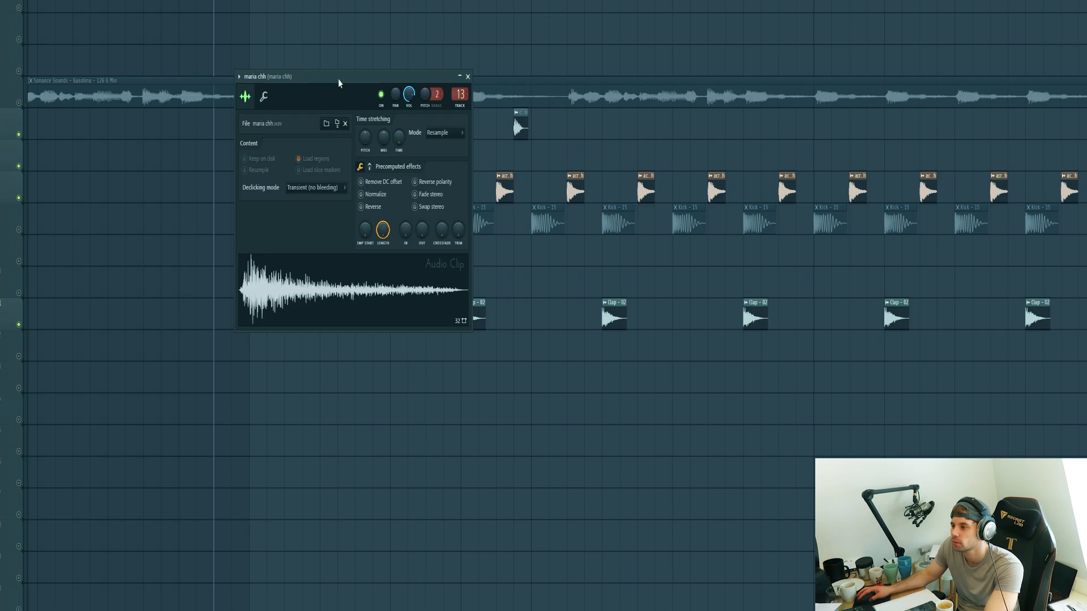
{"action": "key", "text": "Escape"}
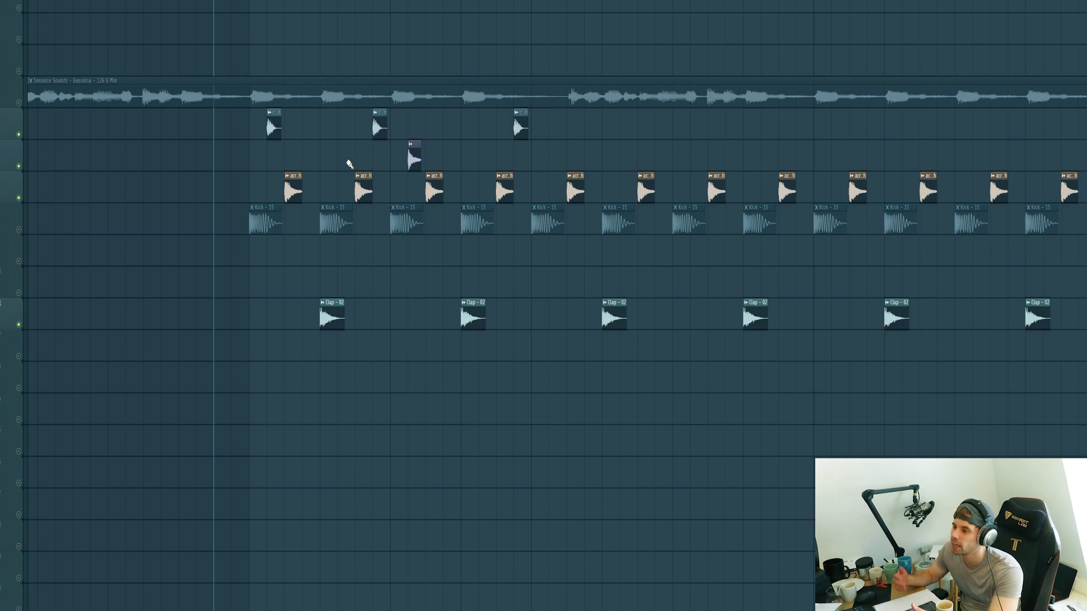
{"action": "left_click_drag", "start_coordinate": [562, 154], "coordinate": [239, 132]}
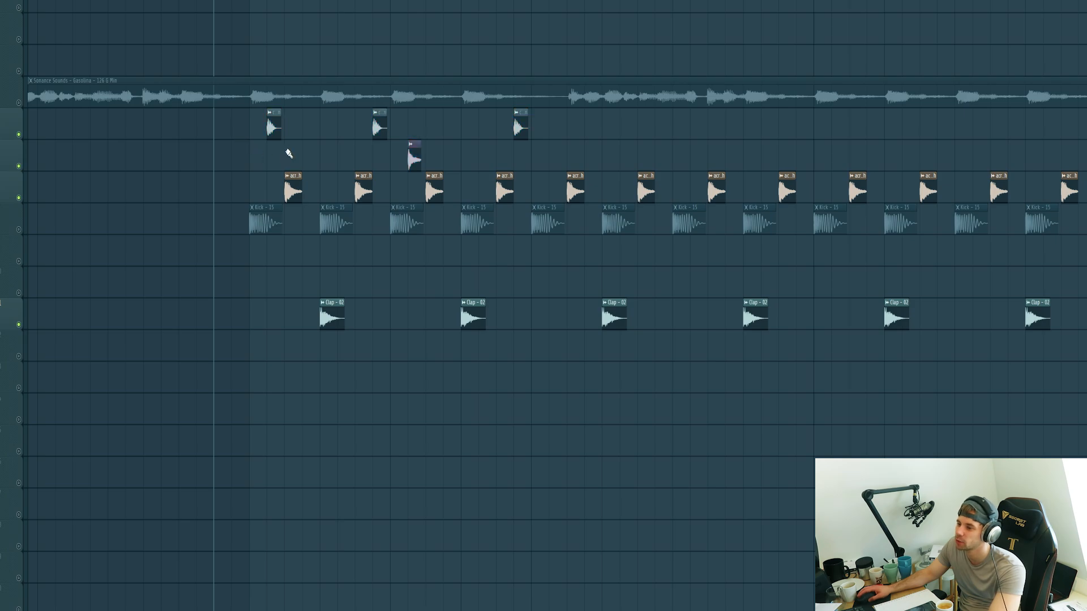
{"action": "key", "text": "space"}
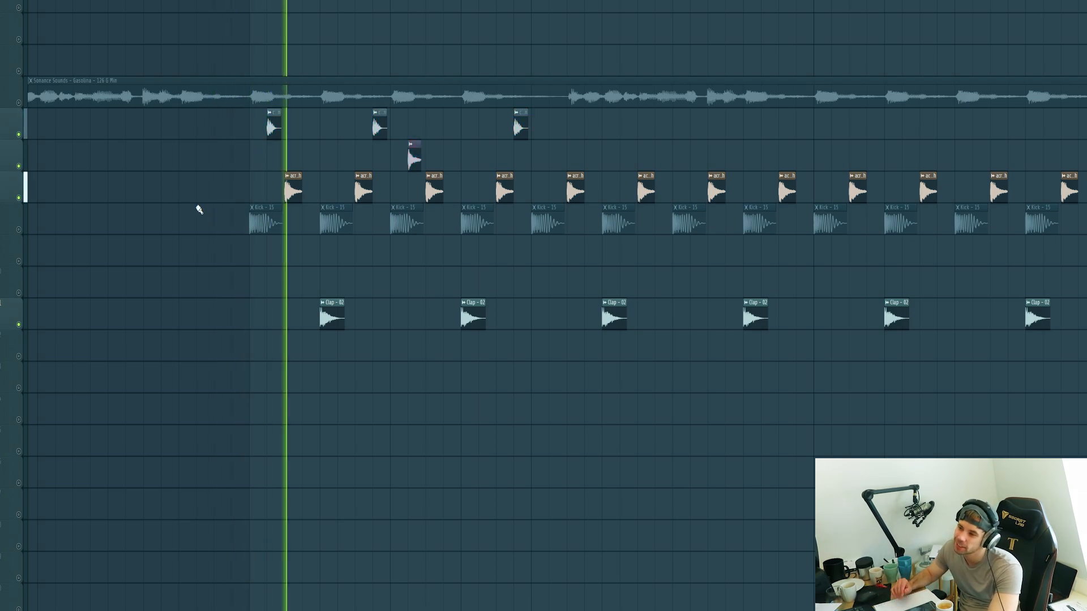
{"action": "key", "text": "space"}
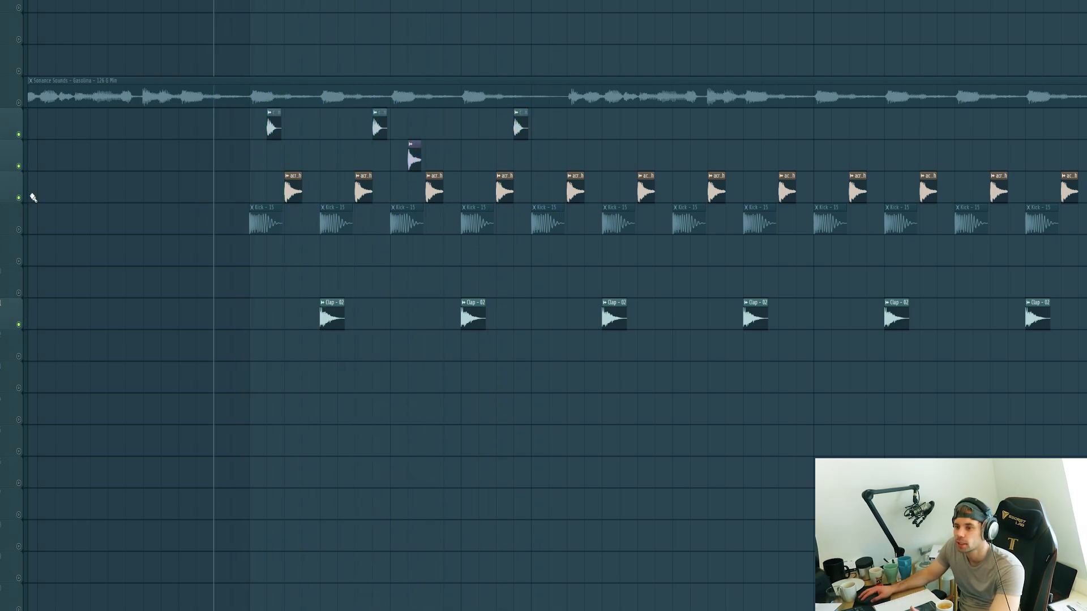
Step: Insert a new track above the open hats, place two Snare - 07 clips on it, and audition the groove
{"action": "right_click", "coordinate": [26, 195]}
{"action": "left_click", "coordinate": [42, 404]}
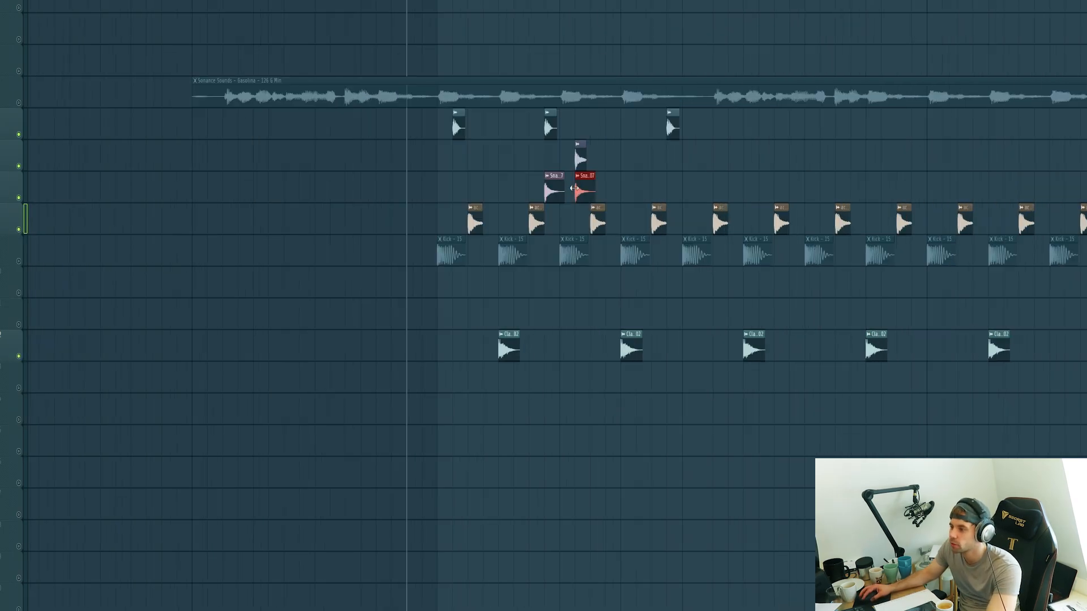
{"action": "key", "text": "space"}
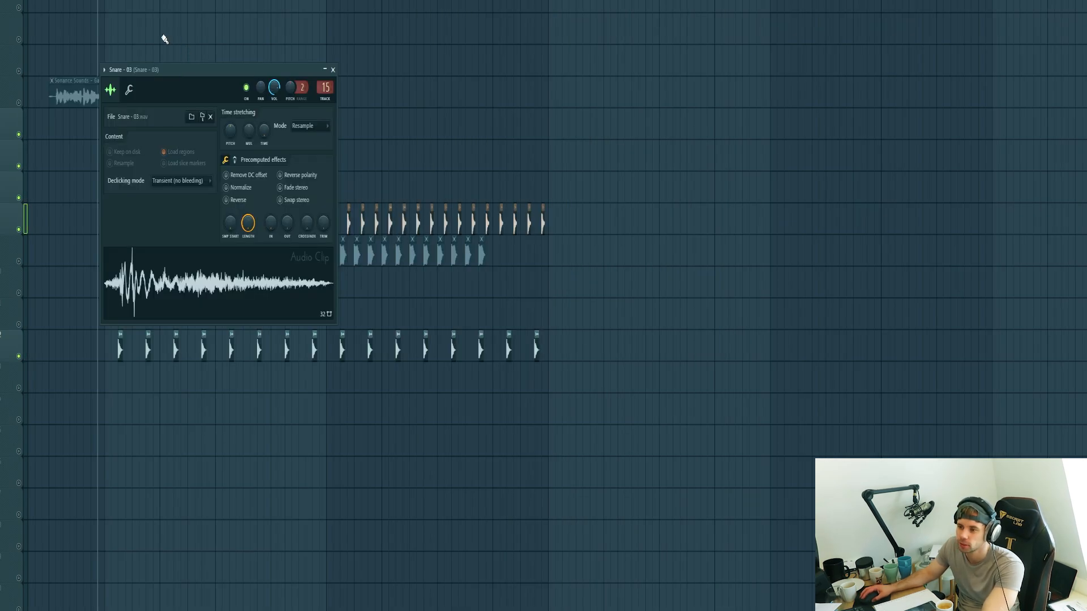
Step: Repeat the closed-hat pattern and place three Snare - 03 clips in the repeated section, then play it back
{"action": "key", "text": "Escape"}
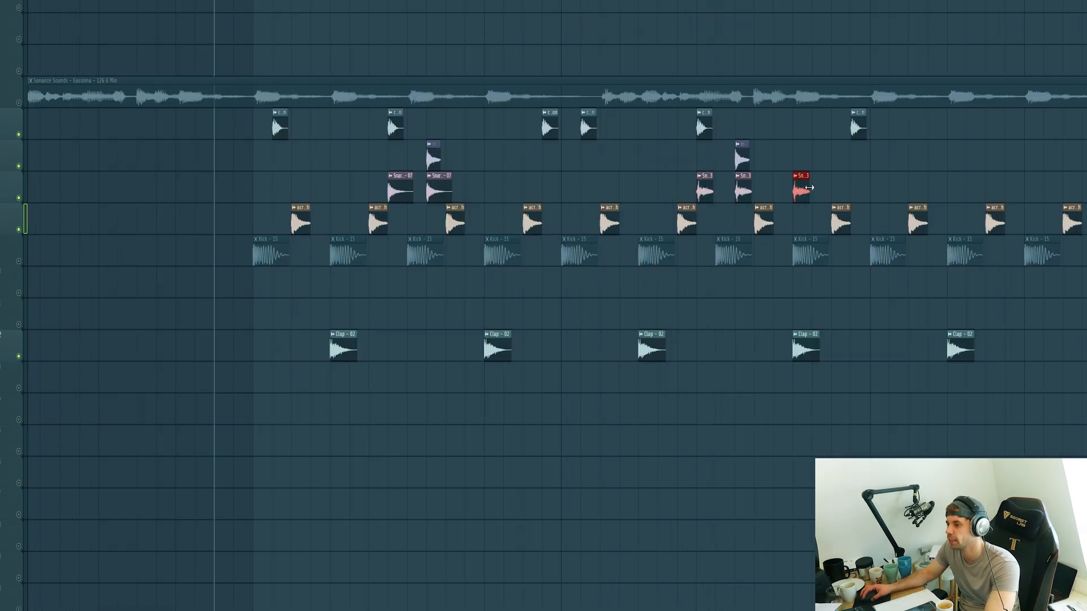
{"action": "key", "text": "space"}
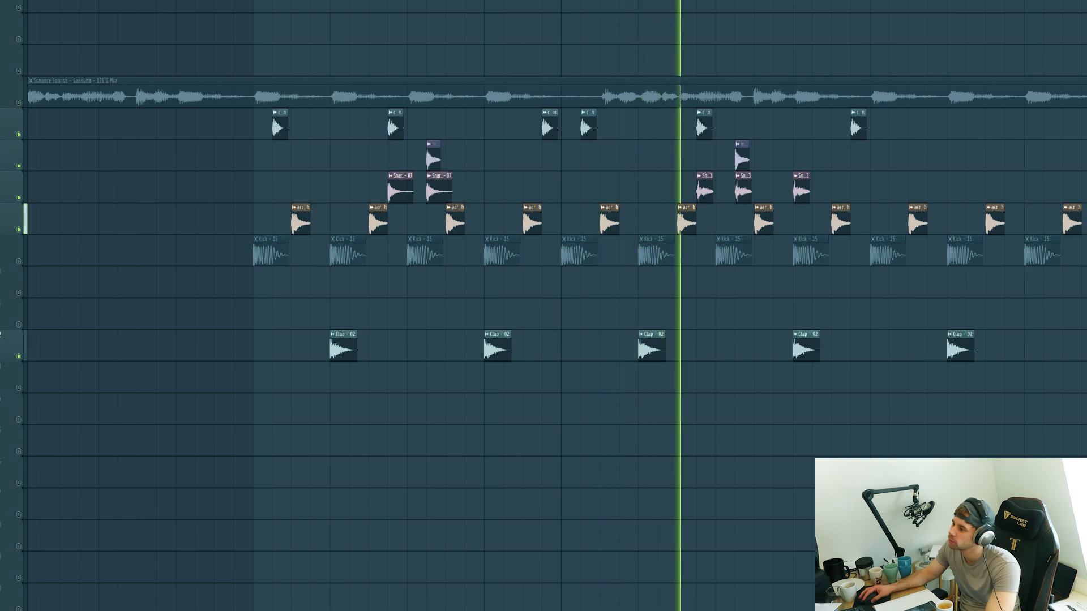
{"action": "key", "text": "space"}
Step: Select all the closed-hat and snare clips and nudge them slightly late, off the grid
{"action": "left_click_drag", "start_coordinate": [920, 187], "coordinate": [232, 128]}
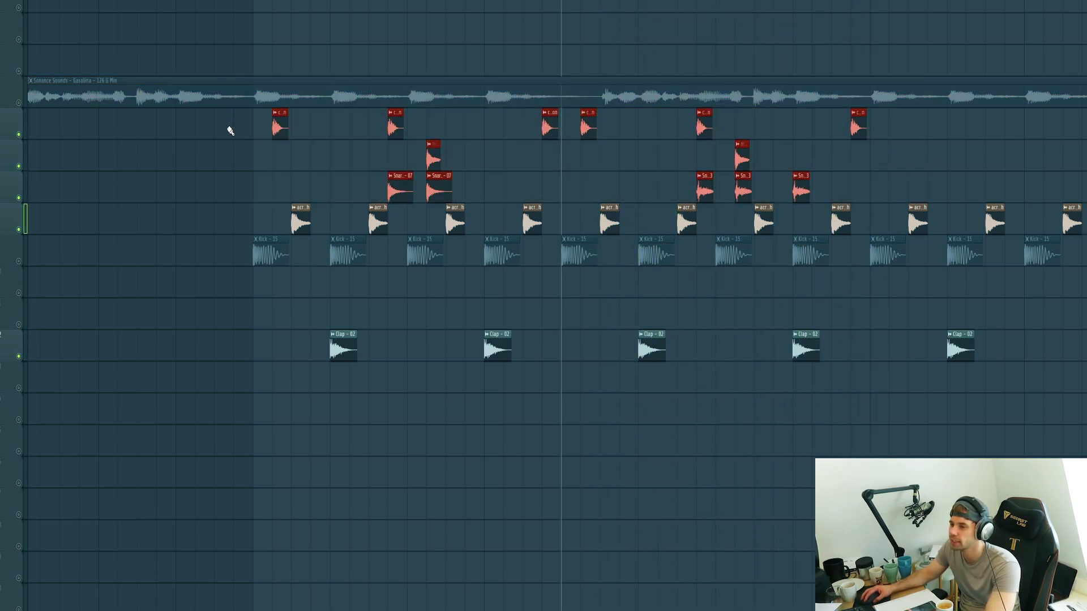
{"action": "scroll", "coordinate": [250, 168], "scroll_direction": "up", "scroll_amount": 5}
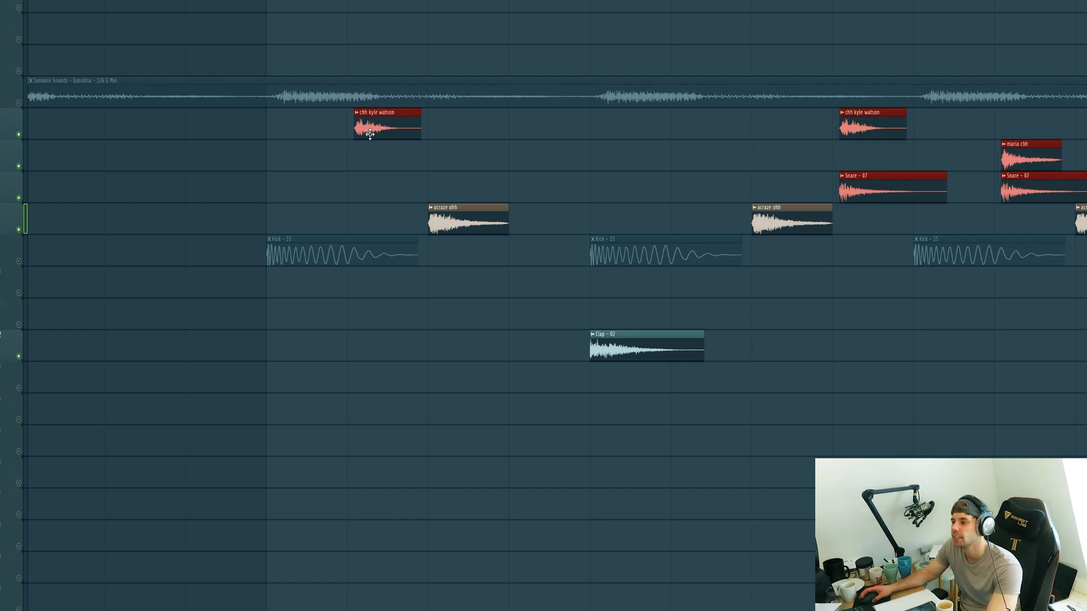
Step: Play back the drum groove with the nudged hat and snare clips
{"action": "scroll", "coordinate": [367, 169], "scroll_direction": "down", "scroll_amount": 5}
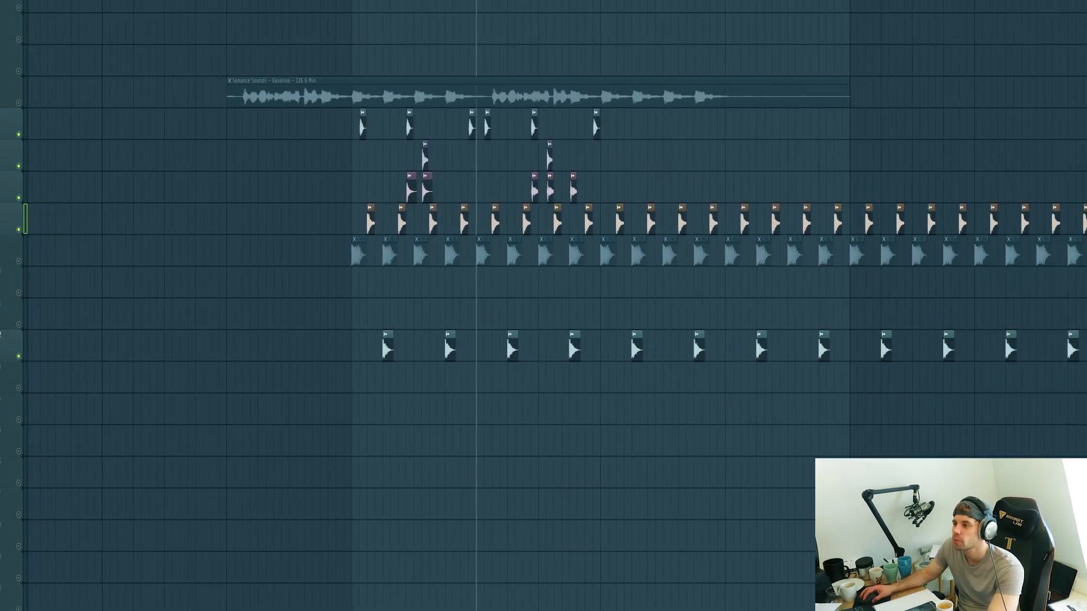
{"action": "key", "text": "space"}
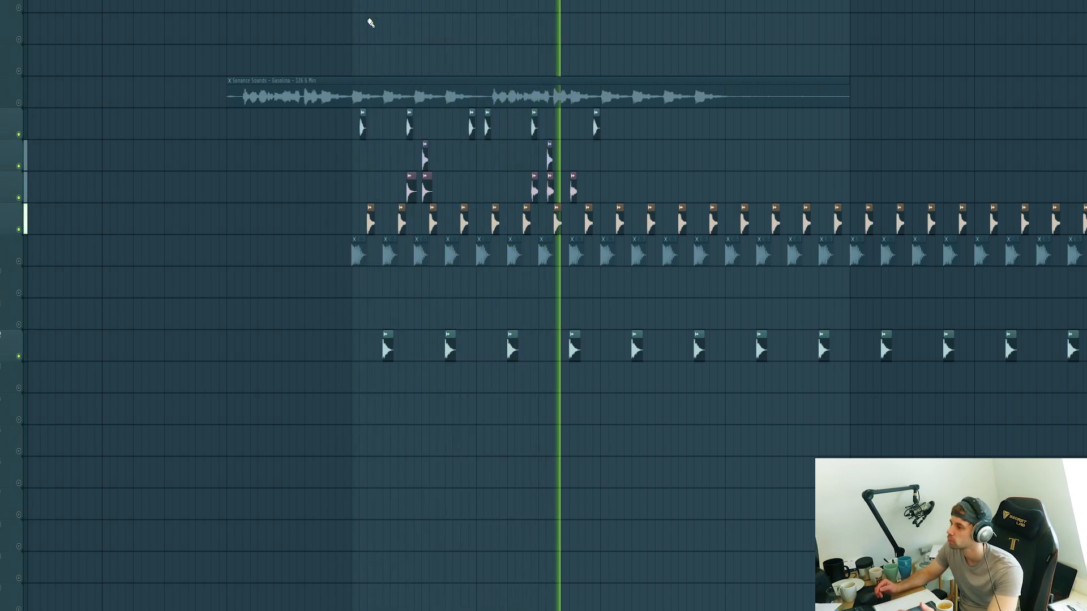
{"action": "key", "text": "space"}
Step: Add Perc Loops - 02 (128 - Gmin) from the Dirty Tech Vol. 5 samples on track 10, starting with the first kick
{"action": "left_click", "coordinate": [91, 293]}
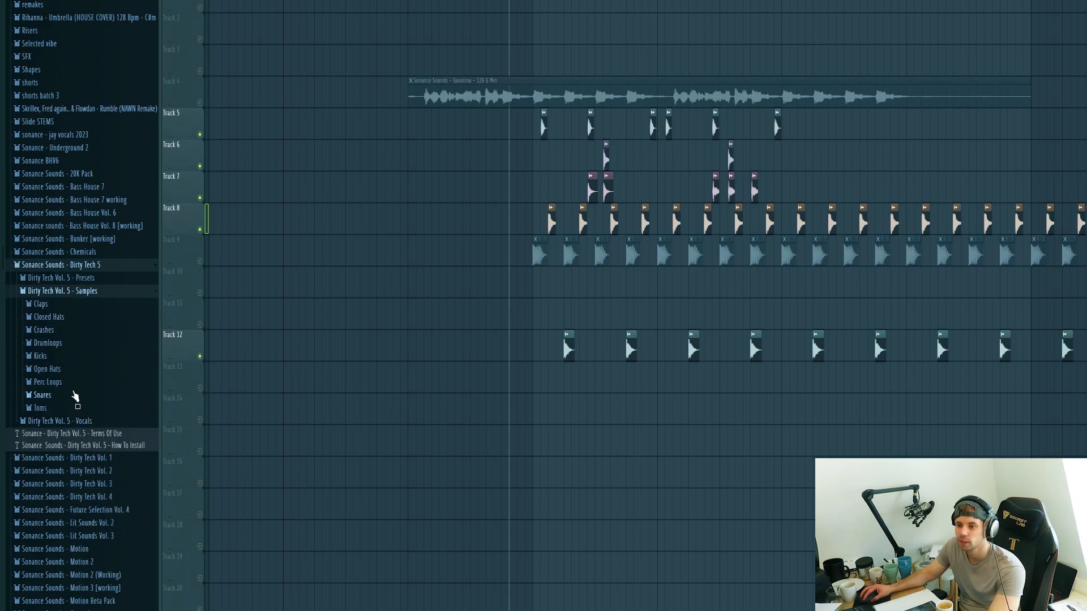
{"action": "left_click", "coordinate": [51, 382]}
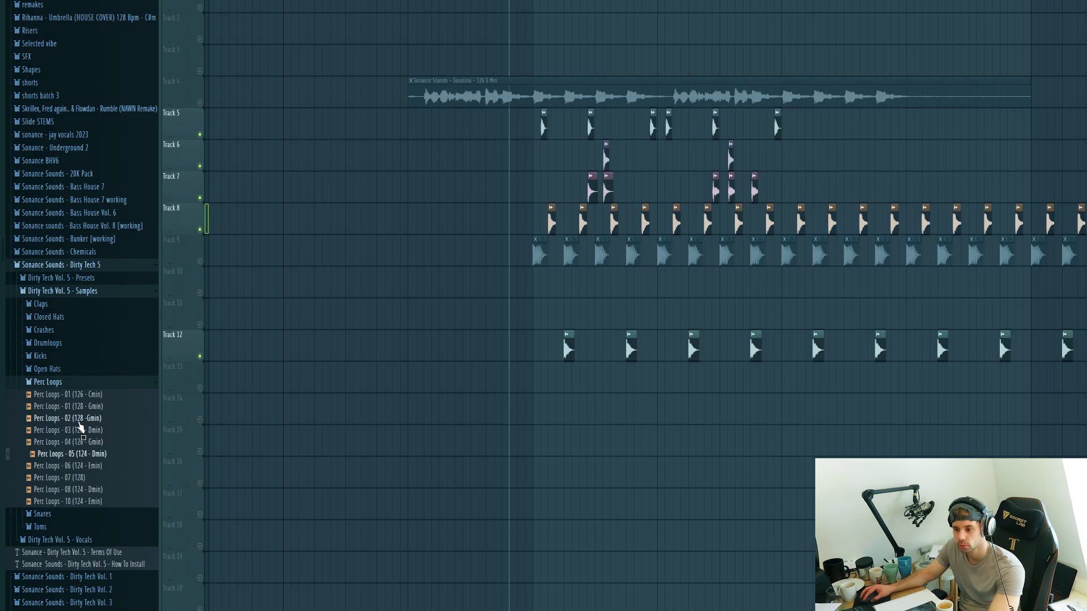
{"action": "left_click_drag", "start_coordinate": [79, 429], "coordinate": [537, 284]}
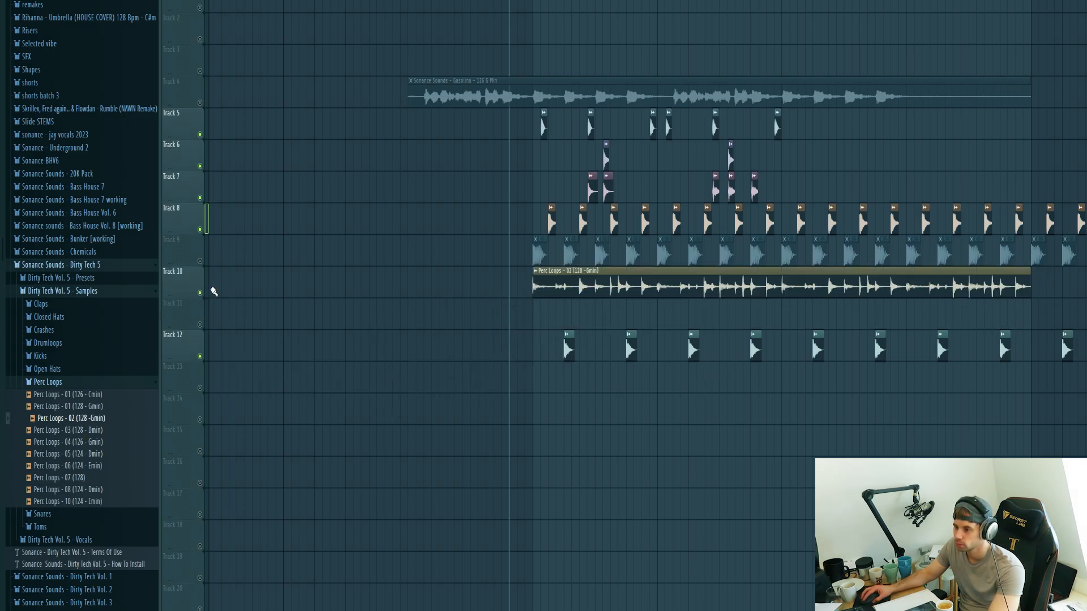
Step: Duplicate the closed-hat and snare clips on tracks 5 to 7 to fill four bars, and unmute the kick track for playback
{"action": "left_click_drag", "start_coordinate": [535, 108], "coordinate": [798, 203]}
{"action": "key", "text": "ctrl+b"}
{"action": "left_click", "coordinate": [788, 255]}
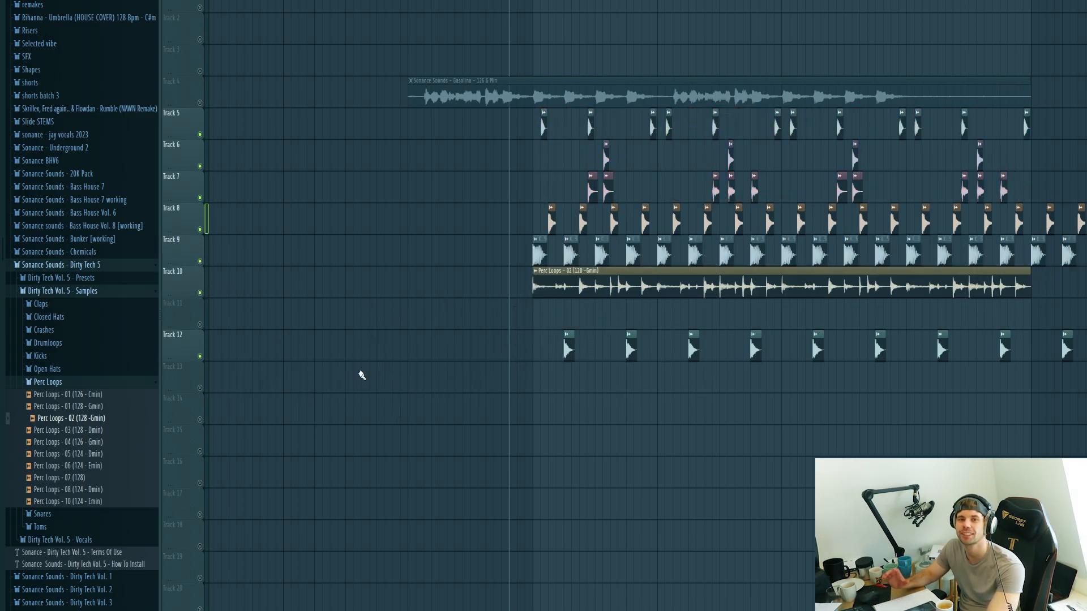
{"action": "key", "text": "space"}
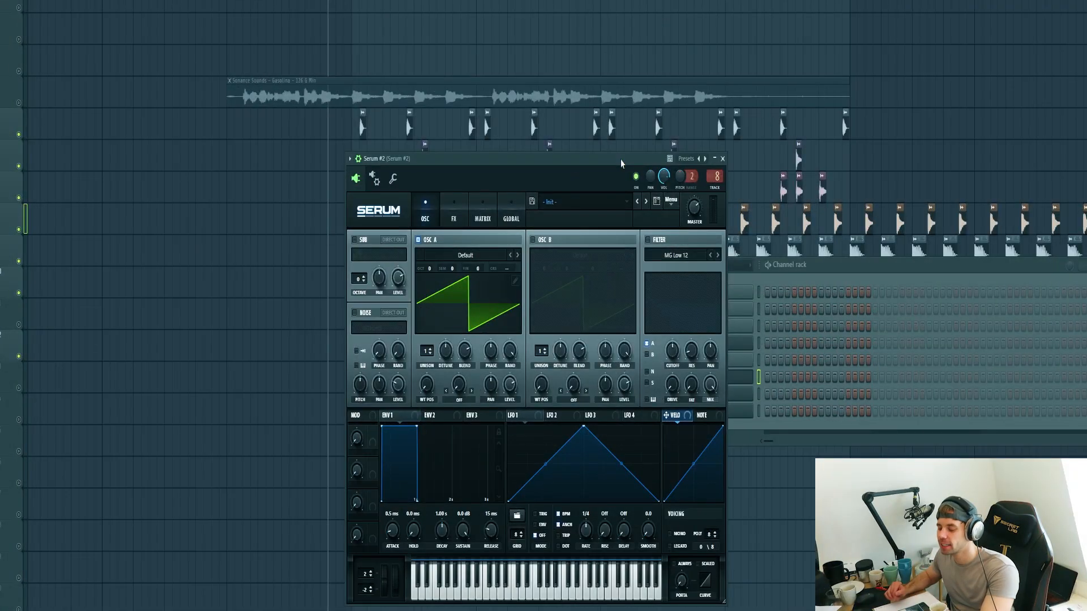
Step: Load the Bass - Girls preset from the Sonance Sounds - Dirty Tech 5 folder in Serum #2
{"action": "left_click_drag", "start_coordinate": [621, 161], "coordinate": [632, 153]}
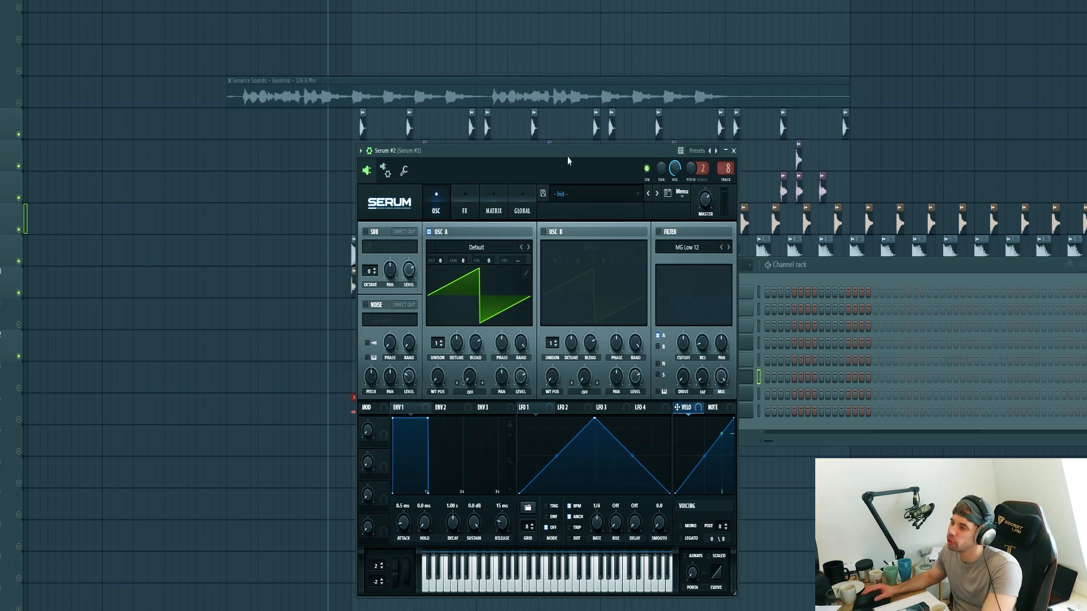
{"action": "left_click", "coordinate": [574, 193]}
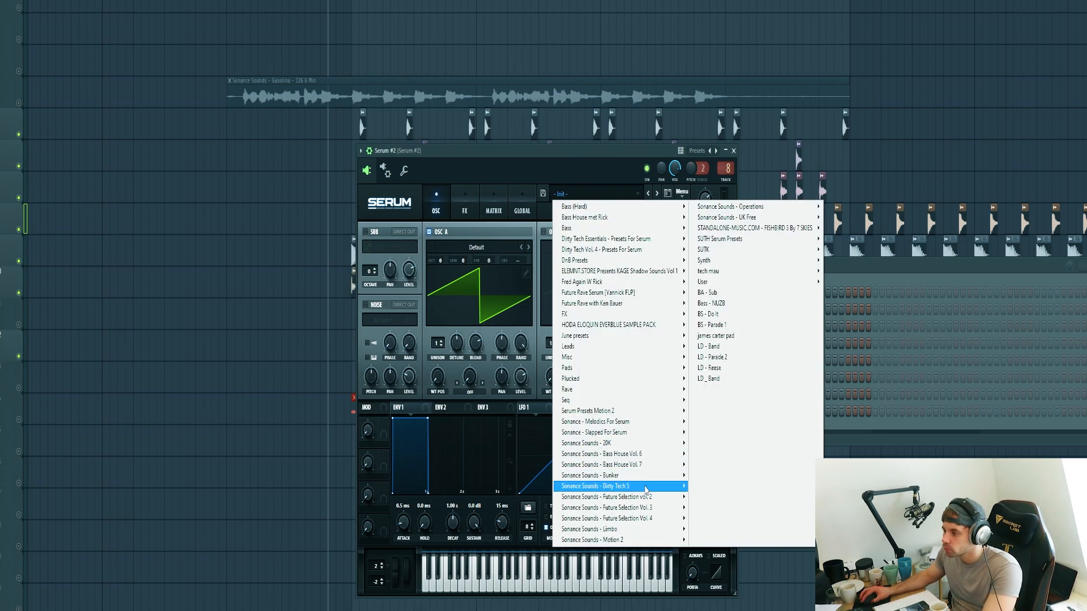
{"action": "left_click", "coordinate": [658, 218]}
{"action": "left_click", "coordinate": [658, 194]}
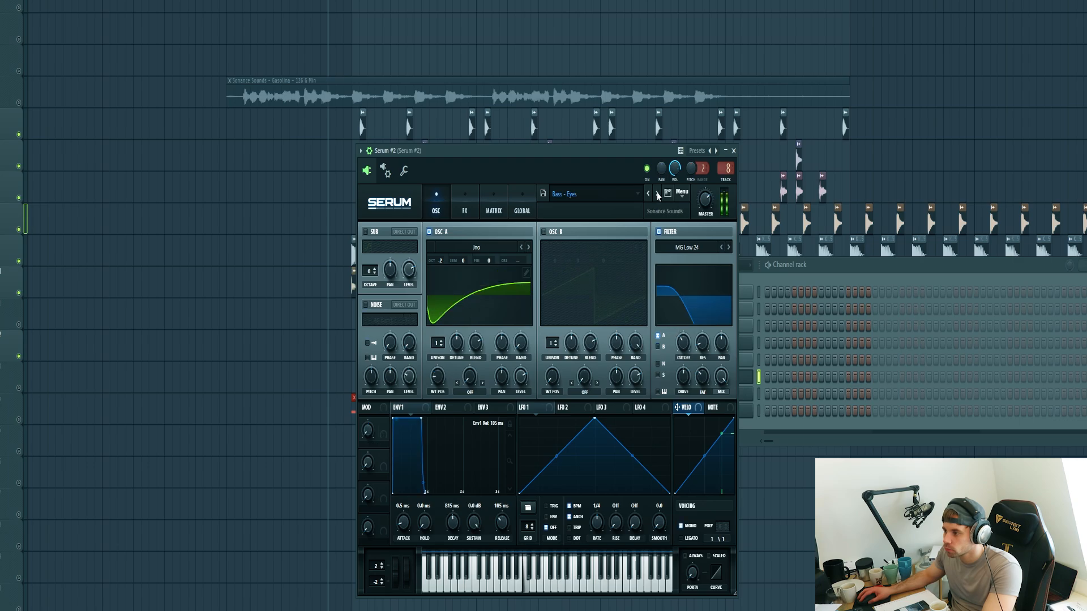
{"action": "left_click", "coordinate": [658, 194]}
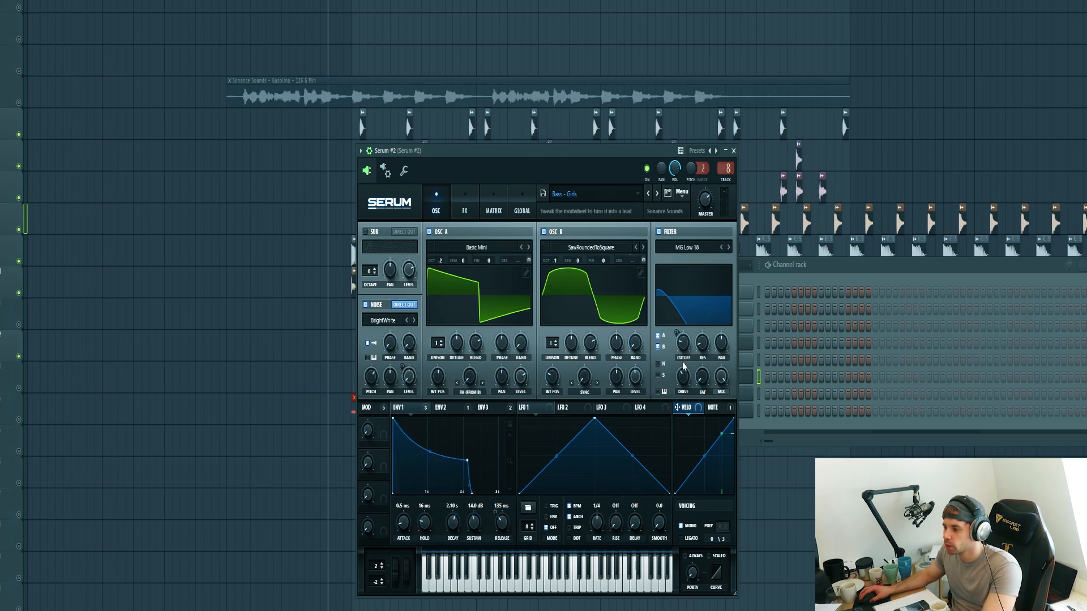
Step: Open the piano roll for Serum #2, write equal-length G4, G4, A#4 and G#4 notes from bar 1, and audition them
{"action": "right_click", "coordinate": [751, 377]}
{"action": "left_click", "coordinate": [775, 379]}
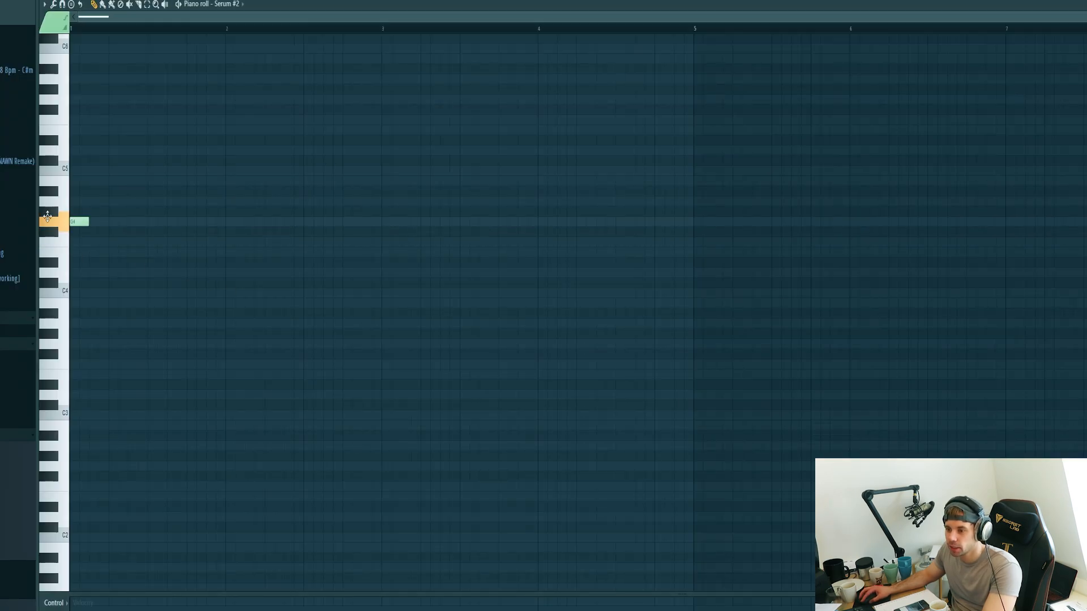
{"action": "scroll", "coordinate": [78, 282], "scroll_direction": "up", "scroll_amount": 3}
{"action": "scroll", "coordinate": [78, 282], "scroll_direction": "up", "scroll_amount": 4}
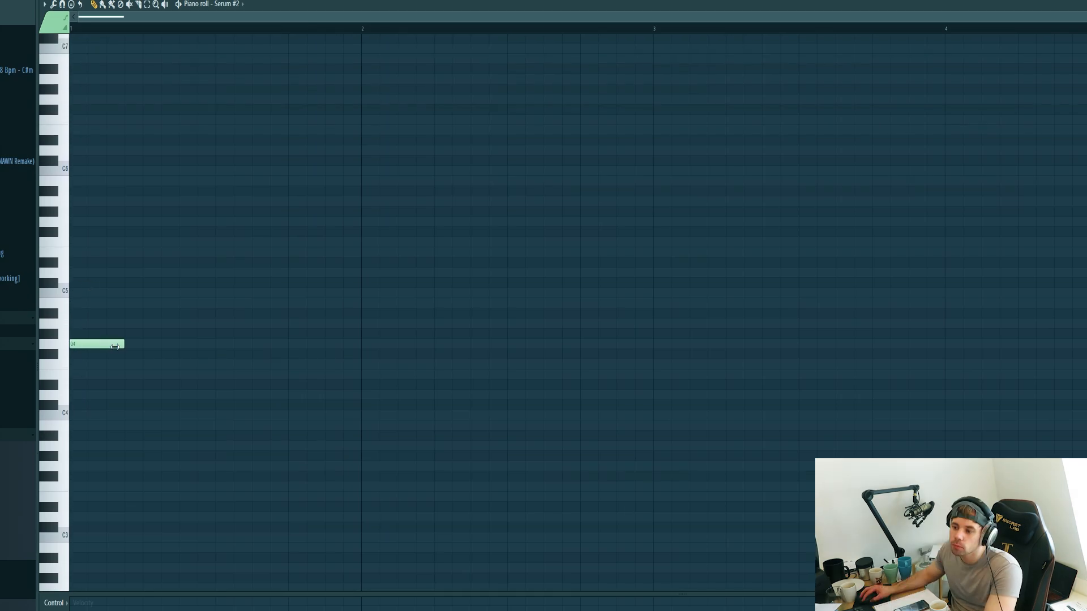
{"action": "scroll", "coordinate": [132, 347], "scroll_direction": "down", "scroll_amount": 1}
{"action": "left_click", "coordinate": [204, 273]}
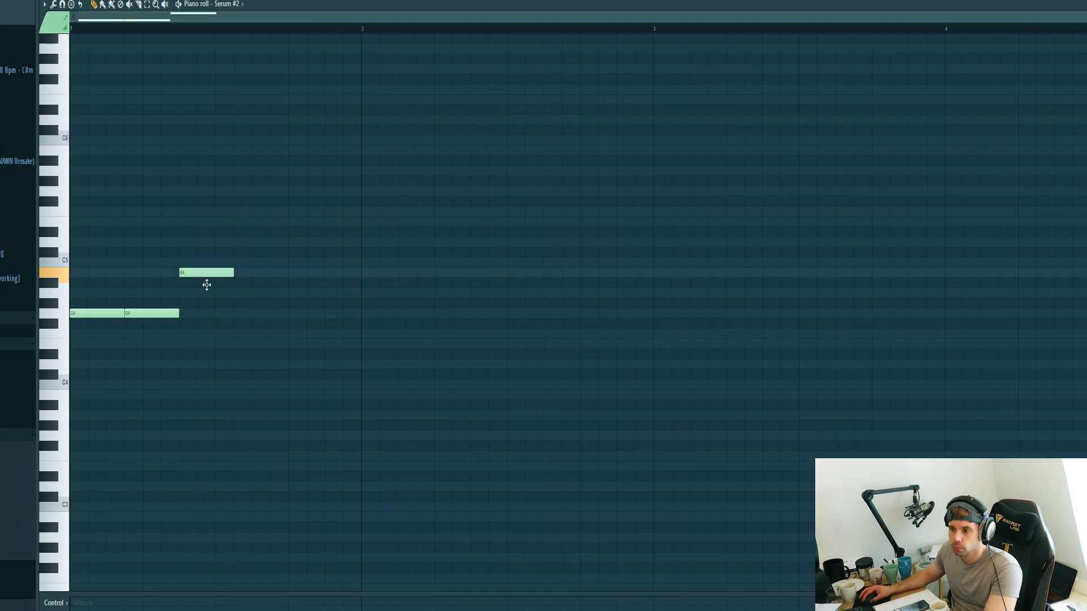
{"action": "left_click_drag", "start_coordinate": [207, 284], "coordinate": [208, 286]}
{"action": "key", "text": "space"}
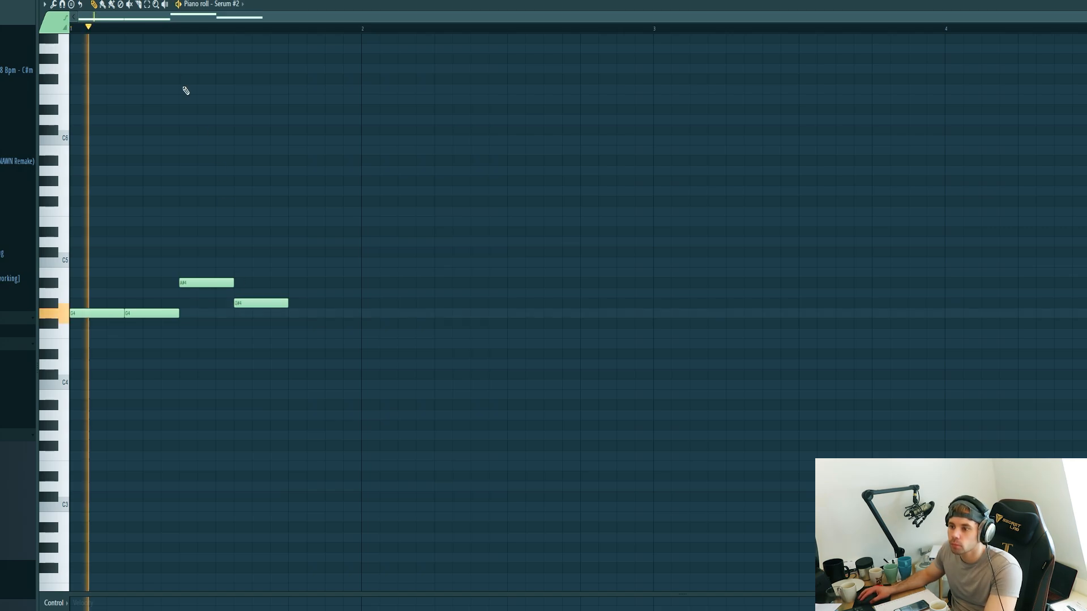
{"action": "key", "text": "space"}
Step: Complete the first bar of the bassline with shorter G4 and G#4 notes and play it
{"action": "left_click", "coordinate": [312, 315]}
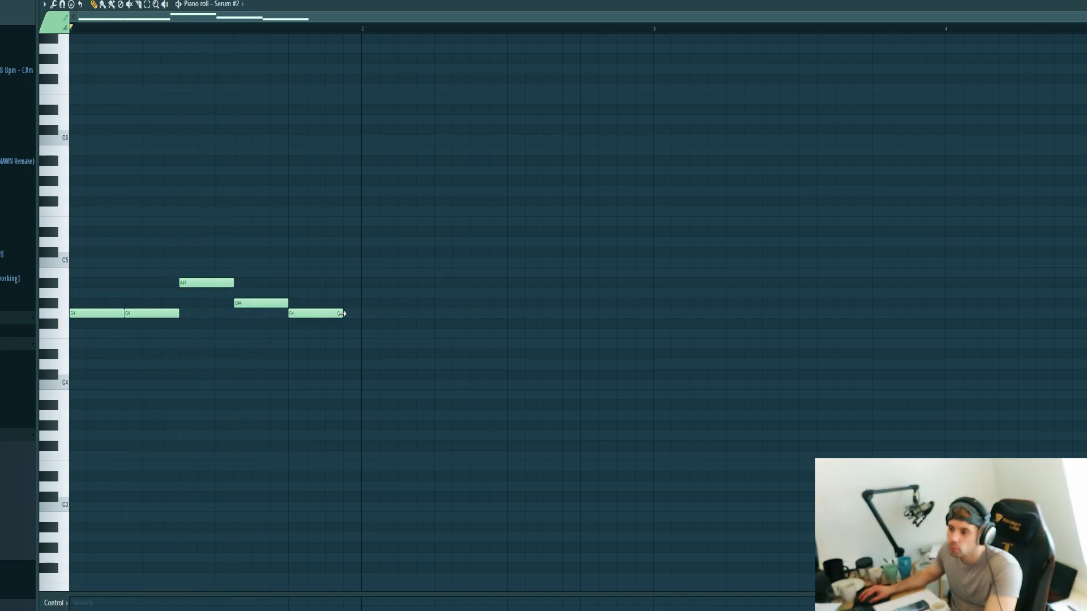
{"action": "left_click", "coordinate": [338, 305]}
{"action": "key", "text": "space"}
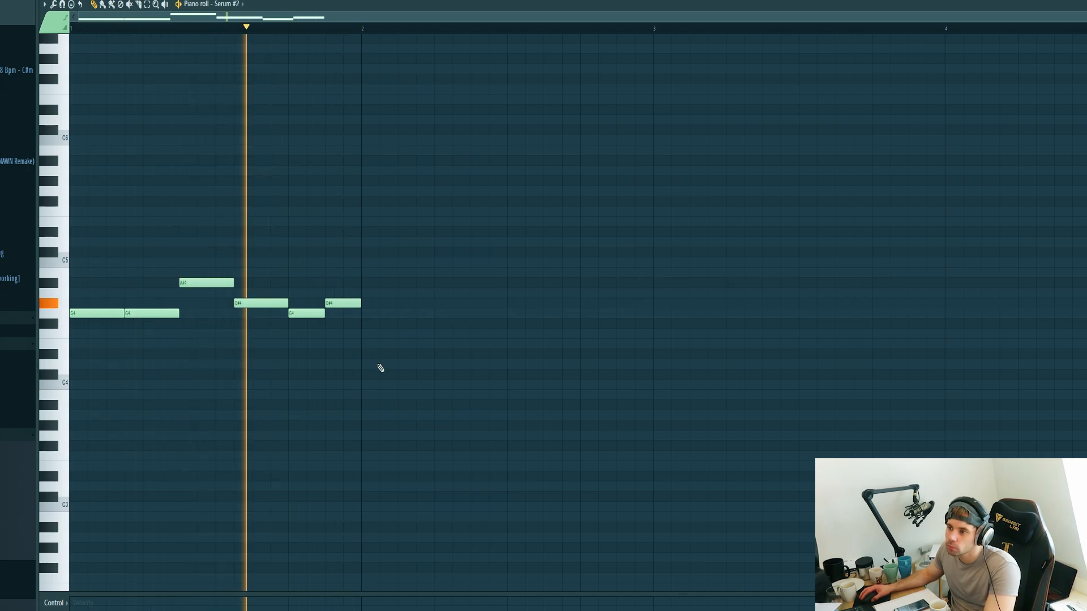
{"action": "key", "text": "space"}
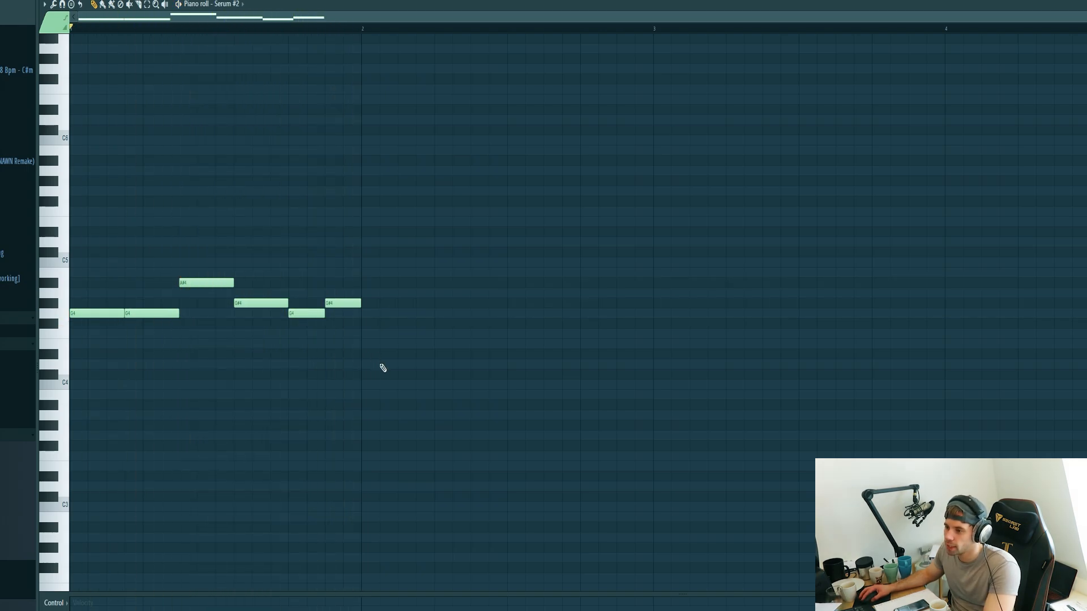
Step: Duplicate the bass bar into bar 2, replace its last G#4 by extending the final G4 to the bar end, and play it
{"action": "key", "text": "ctrl+b"}
{"action": "key", "text": "ctrl+d"}
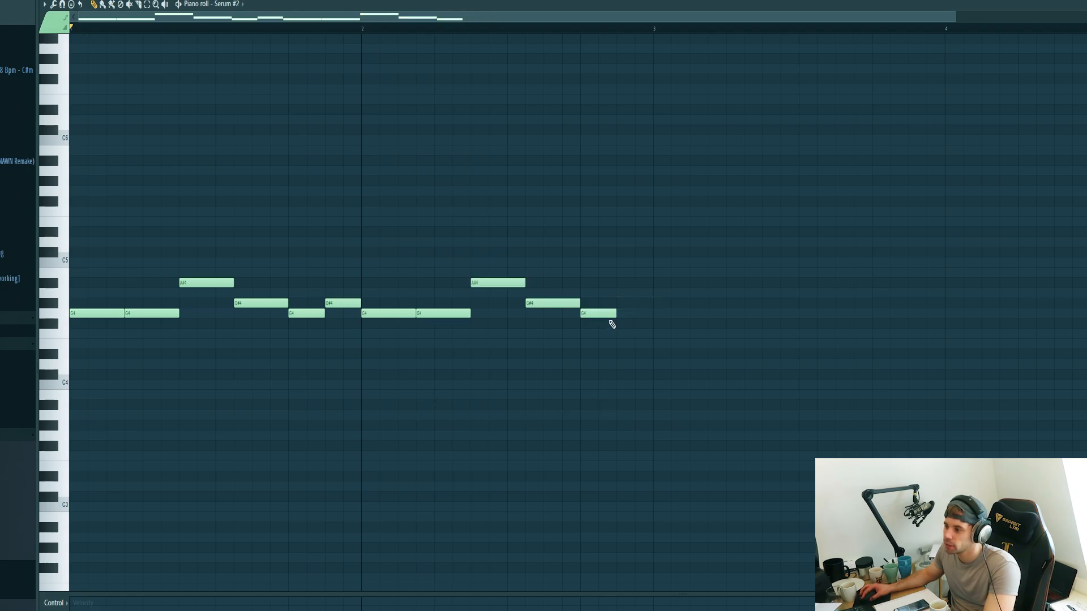
{"action": "key", "text": "space"}
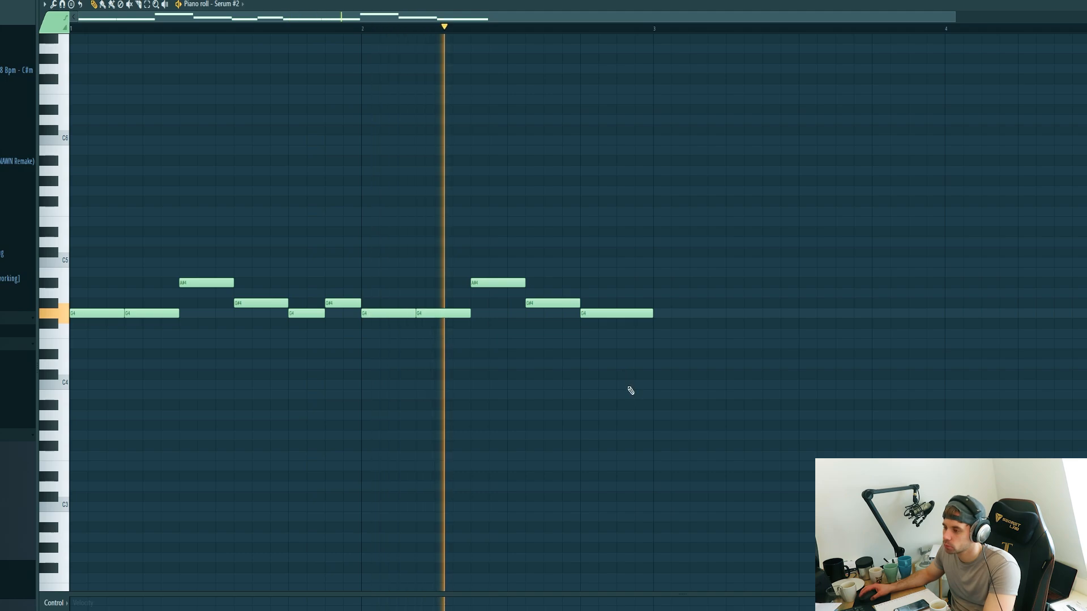
Step: Duplicate the two-bar bassline so it fills four bars, then stop playback
{"action": "scroll", "coordinate": [626, 376], "scroll_direction": "down", "scroll_amount": 2, "text": "ctrl"}
{"action": "key", "text": "ctrl+b"}
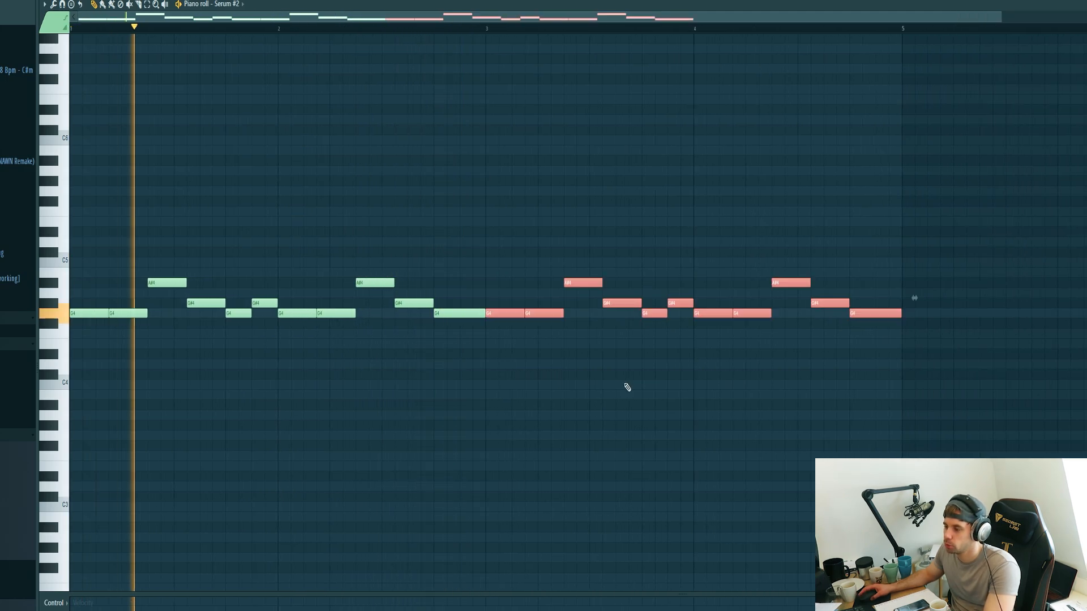
{"action": "key", "text": "ctrl+d"}
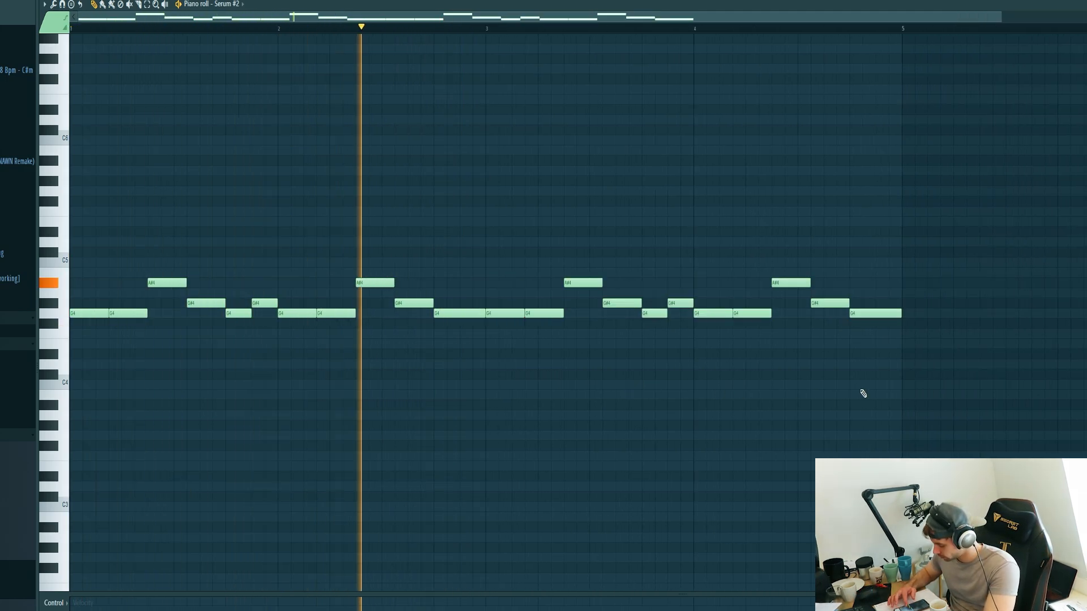
{"action": "key", "text": "space"}
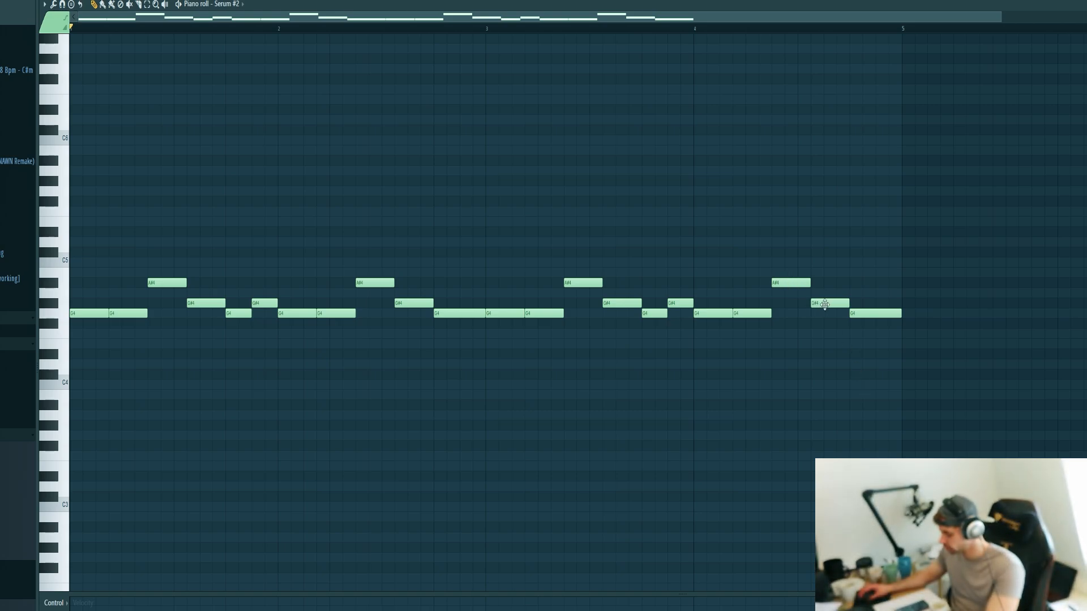
Step: Lower the last note of bar 4 to D#4 and audition the full bassline
{"action": "left_click_drag", "start_coordinate": [866, 315], "coordinate": [870, 356]}
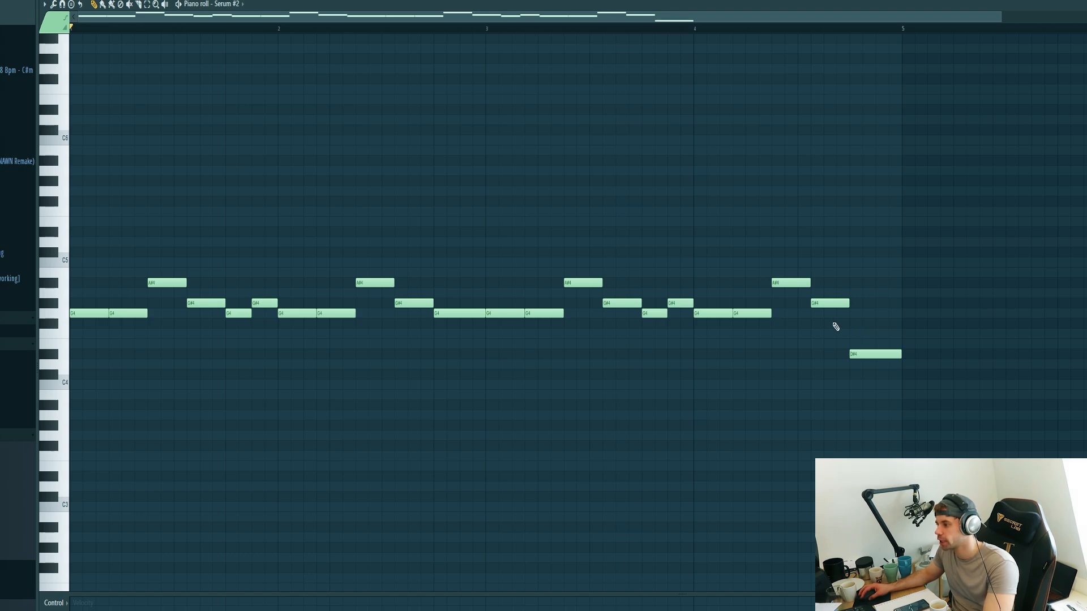
{"action": "scroll", "coordinate": [677, 410], "scroll_direction": "down", "scroll_amount": 1}
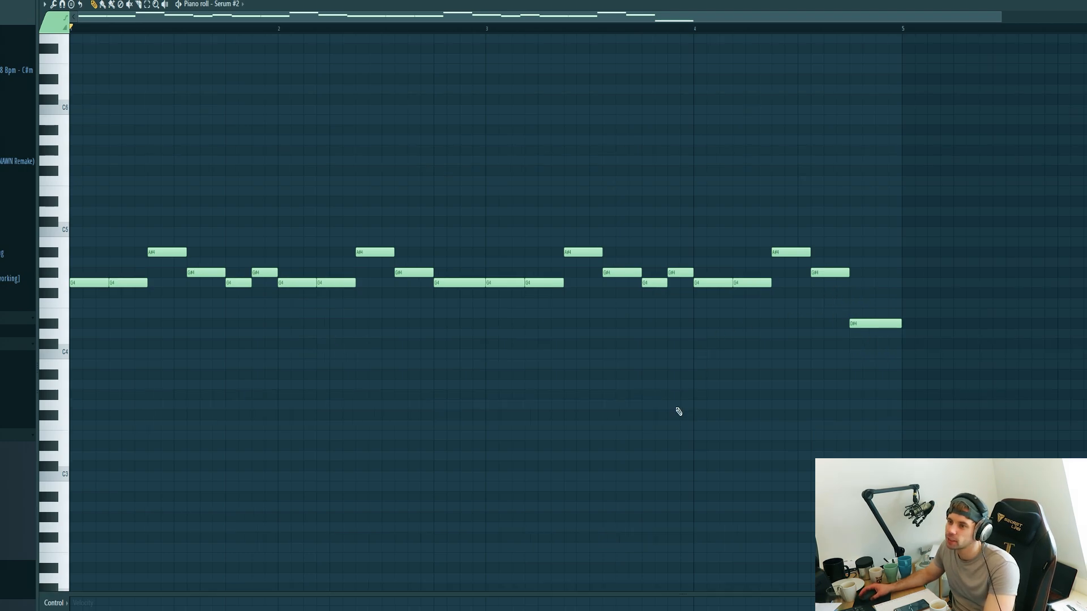
{"action": "key", "text": "space"}
{"action": "scroll", "coordinate": [670, 402], "scroll_direction": "down", "scroll_amount": 1}
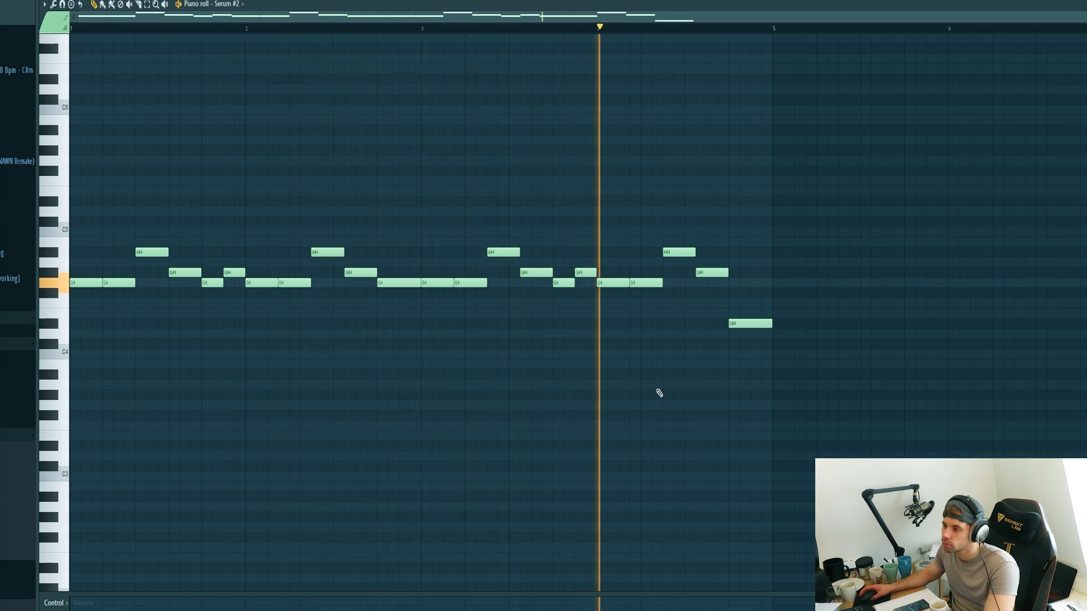
{"action": "key", "text": "space"}
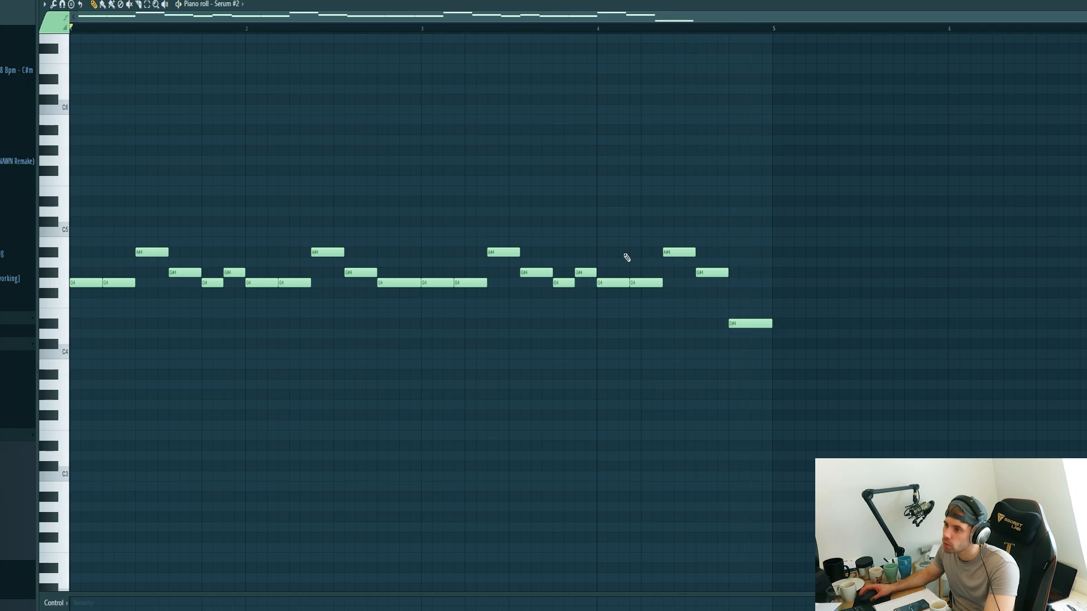
Step: Show the Pro-Q 3 and Kickstart effects on the Serum #2 mixer track and examine their response while the bass plays
{"action": "key", "text": "F9"}
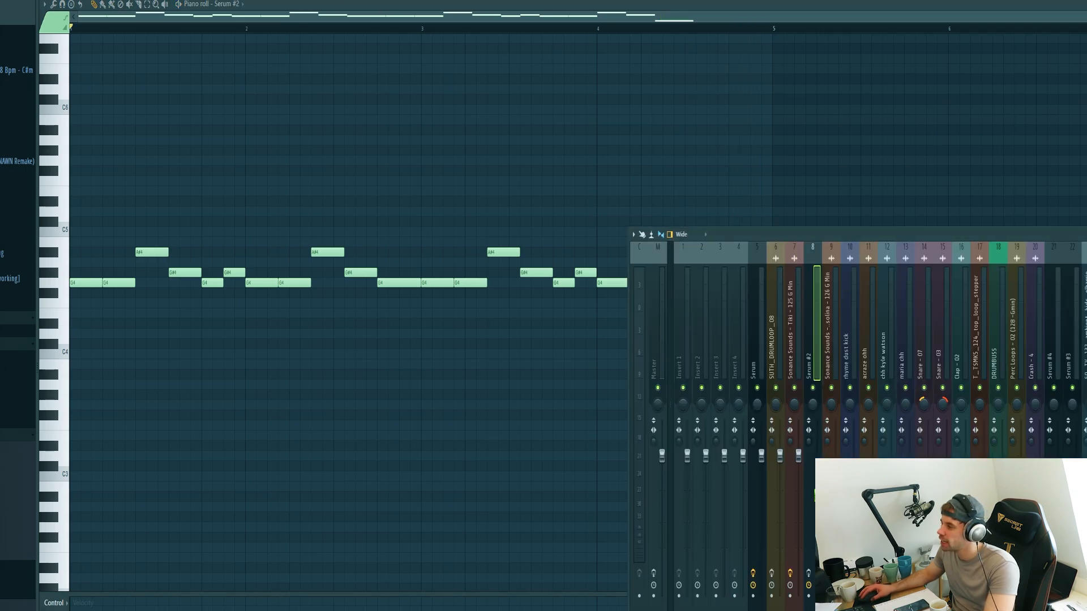
{"action": "left_click_drag", "start_coordinate": [236, 91], "coordinate": [434, 123]}
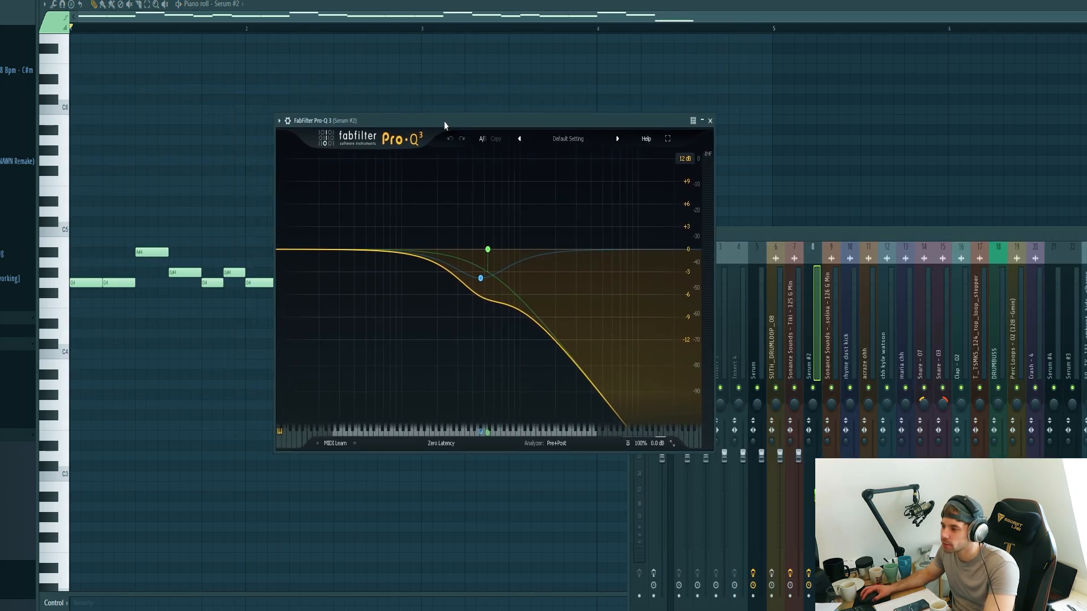
{"action": "key", "text": "space"}
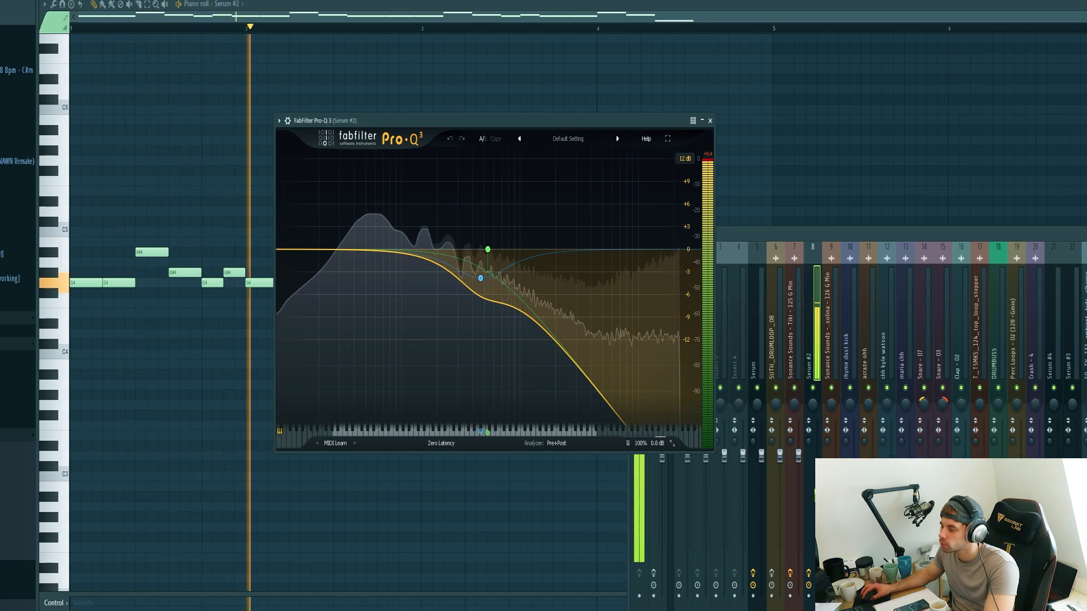
{"action": "key", "text": "F9"}
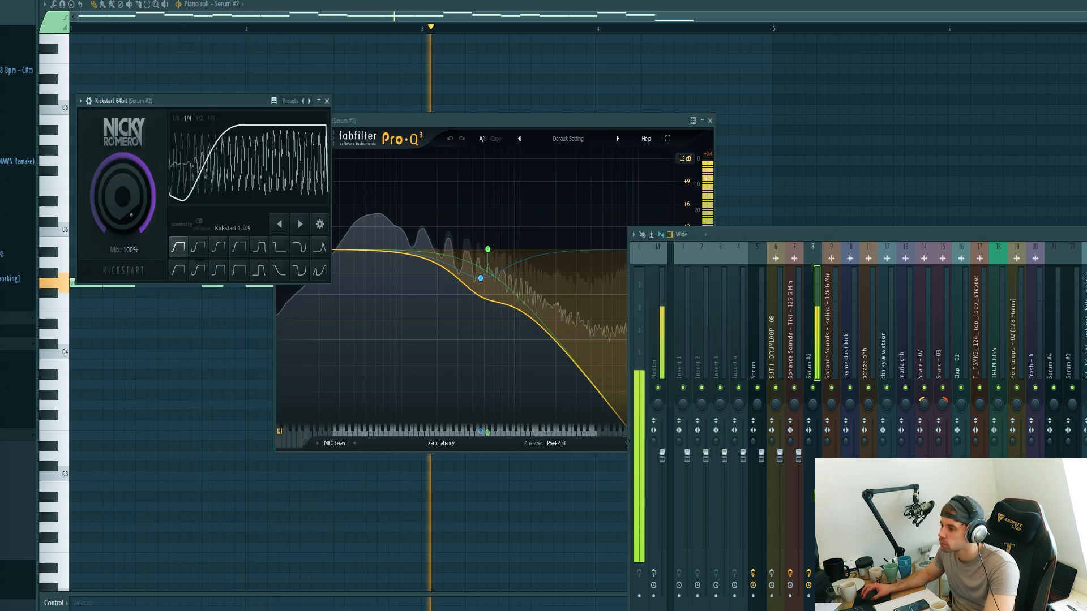
{"action": "left_click_drag", "start_coordinate": [209, 102], "coordinate": [477, 144]}
{"action": "key", "text": "space"}
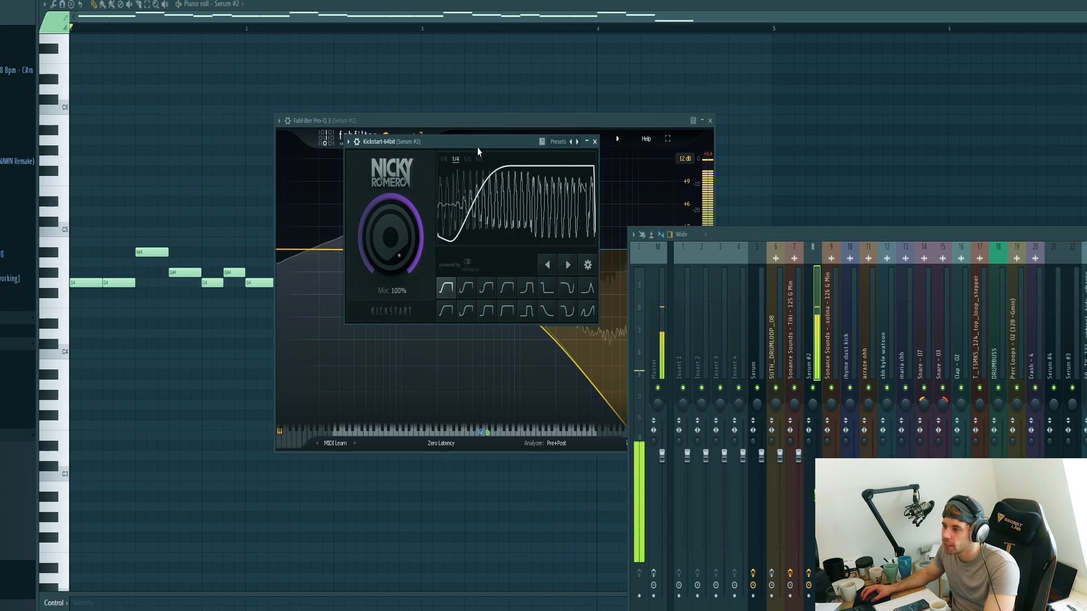
Step: Raise the bar 13 point of the Serum #2 mod wheel automation to form a ramp from bar 12 while the bass plays
{"action": "key", "text": "space"}
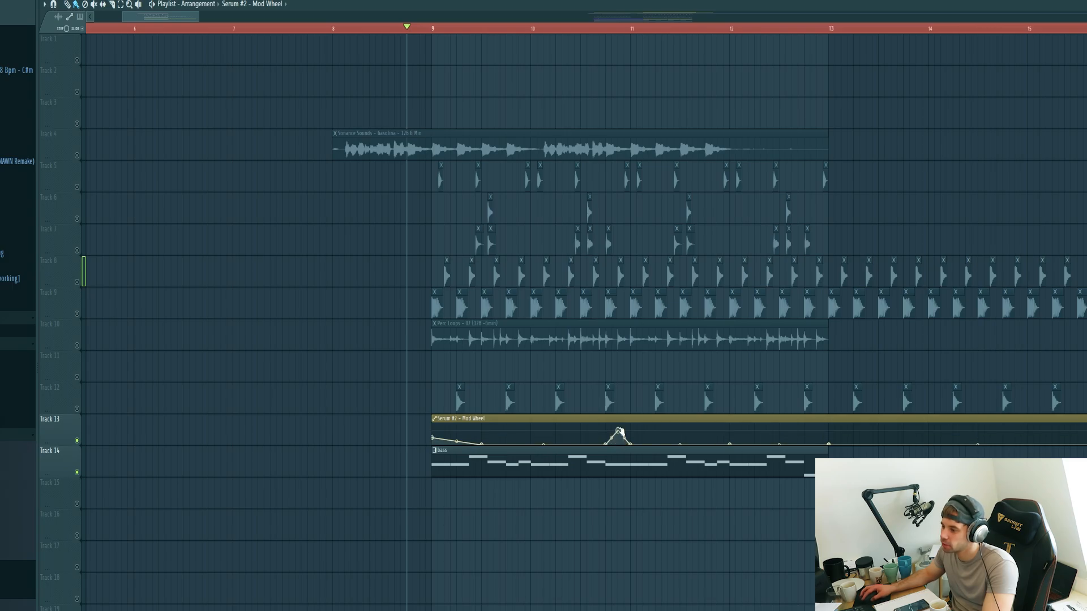
{"action": "key", "text": "space"}
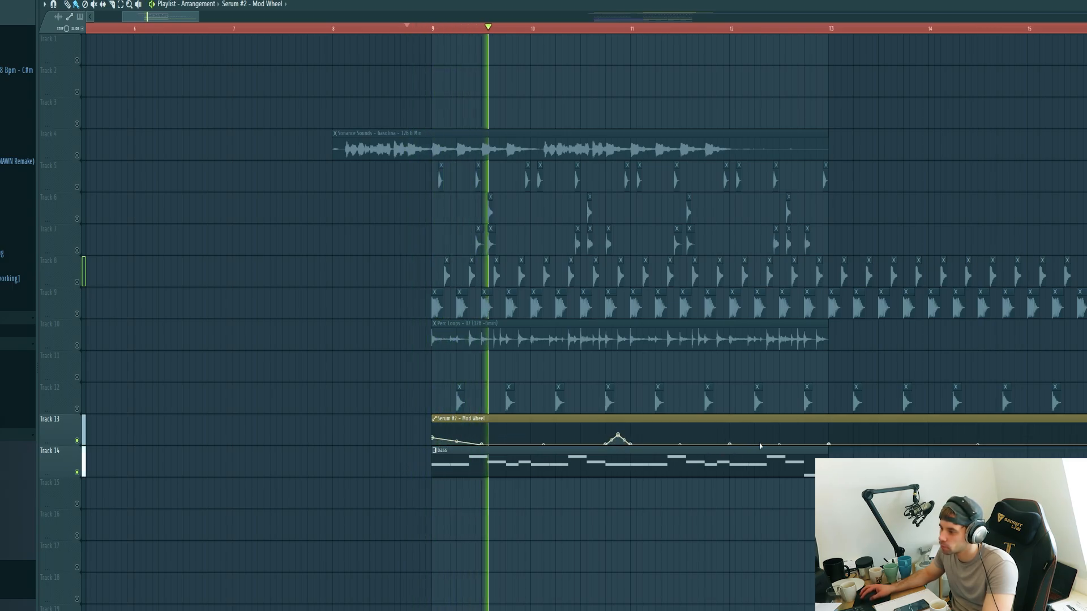
{"action": "left_click_drag", "start_coordinate": [830, 444], "coordinate": [830, 432]}
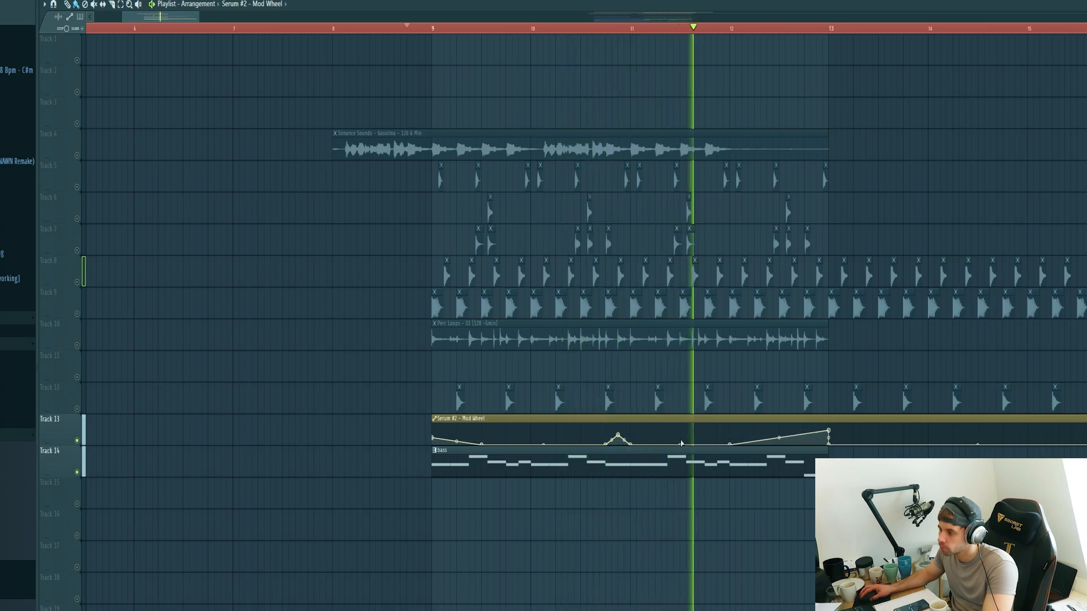
Step: Add a small peak to the Serum #2 mod wheel automation between bars 11 and 12, then replay from just before bar 9
{"action": "left_click_drag", "start_coordinate": [703, 444], "coordinate": [704, 439]}
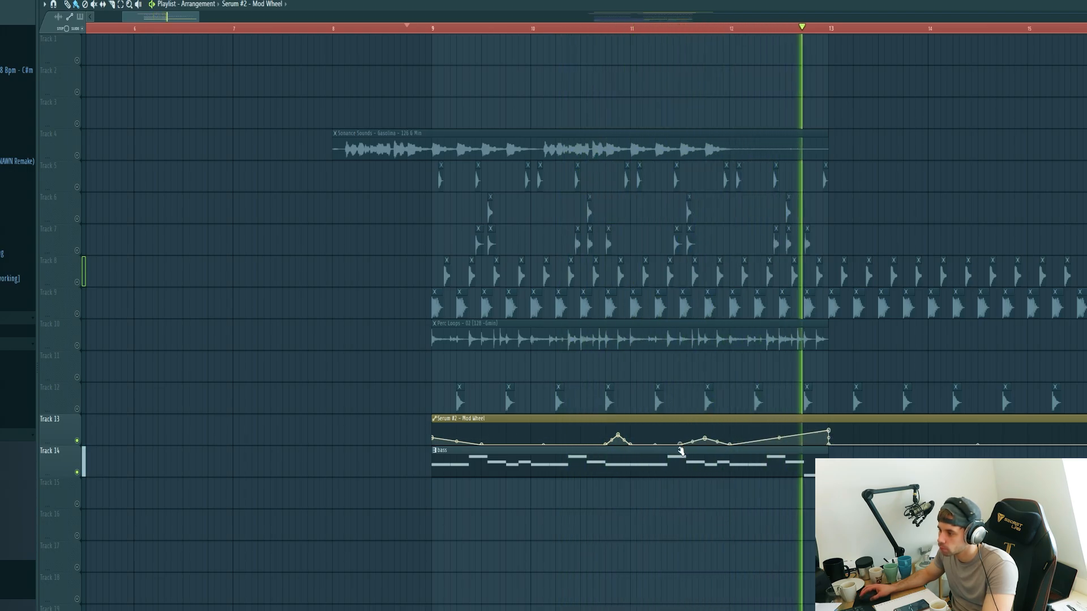
{"action": "left_click", "coordinate": [406, 31]}
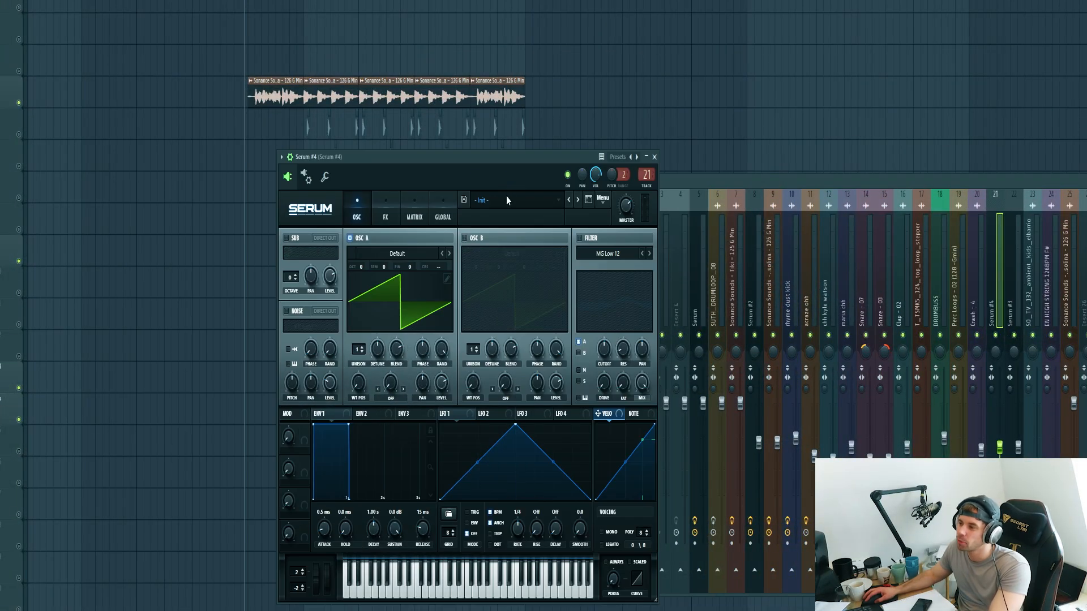
Step: Audition lead presets from Sonance Sounds - Dirty Tech 5 in Serum #4 and settle on Lead - Time 2
{"action": "left_click", "coordinate": [506, 197]}
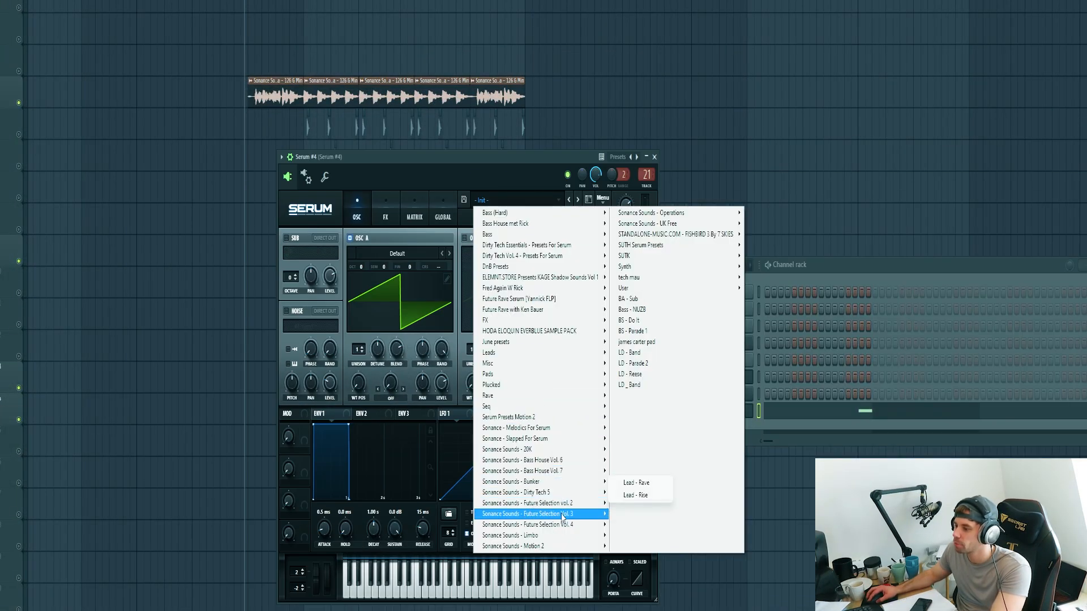
{"action": "mouse_move", "coordinate": [561, 492]}
{"action": "left_click", "coordinate": [682, 278]}
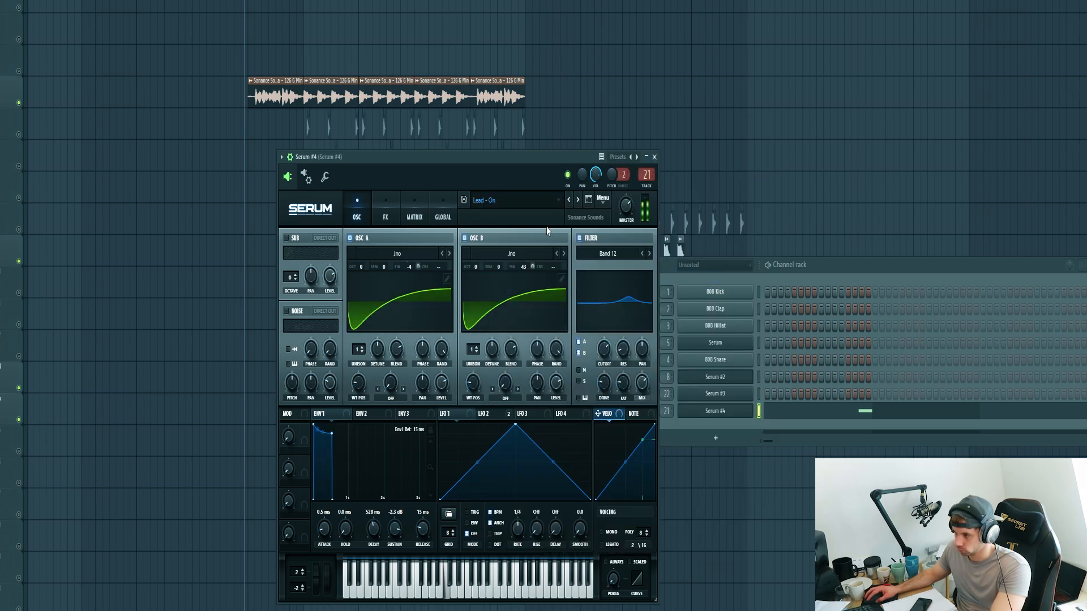
{"action": "left_click", "coordinate": [576, 200]}
{"action": "left_click", "coordinate": [577, 200]}
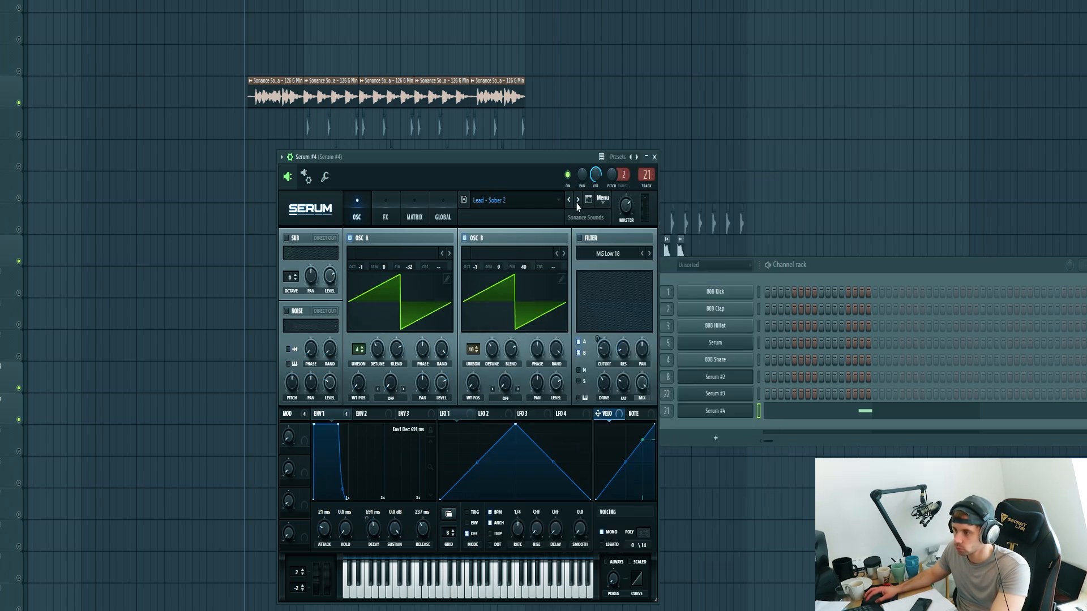
{"action": "left_click", "coordinate": [577, 200]}
{"action": "left_click", "coordinate": [577, 200]}
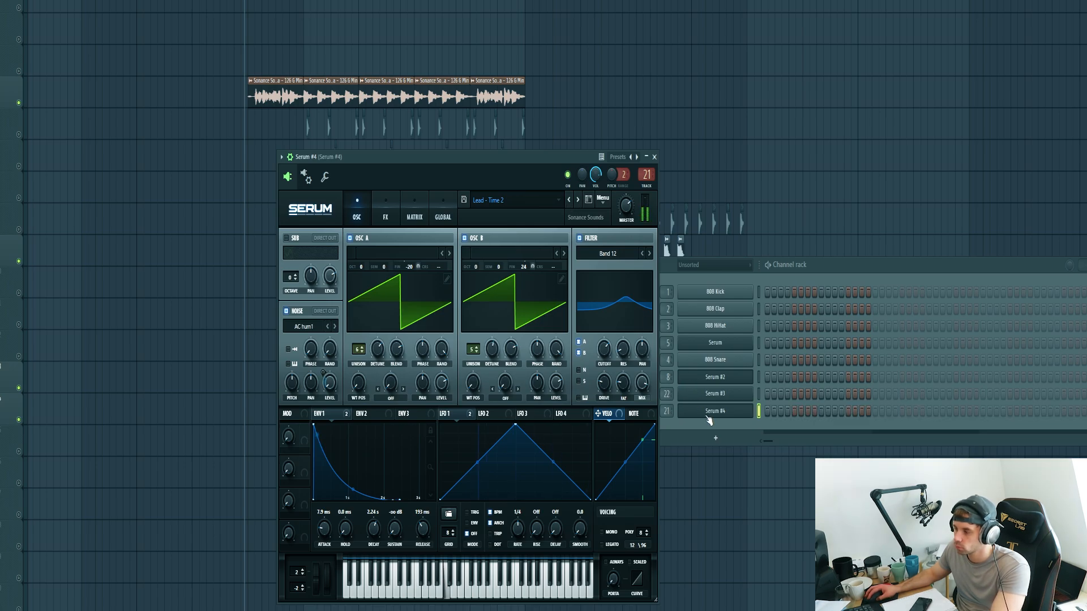
Step: Place a short G4 note at the end of bar 1 in the Serum #4 stab pattern and audition it
{"action": "right_click", "coordinate": [751, 409]}
{"action": "left_click", "coordinate": [791, 479]}
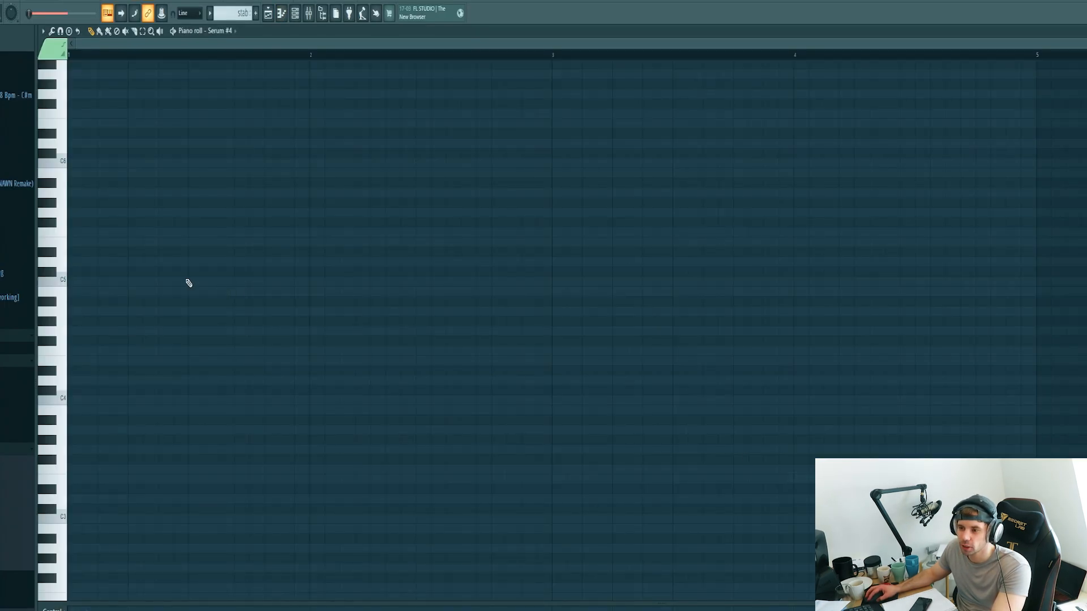
{"action": "left_click_drag", "start_coordinate": [199, 283], "coordinate": [287, 321]}
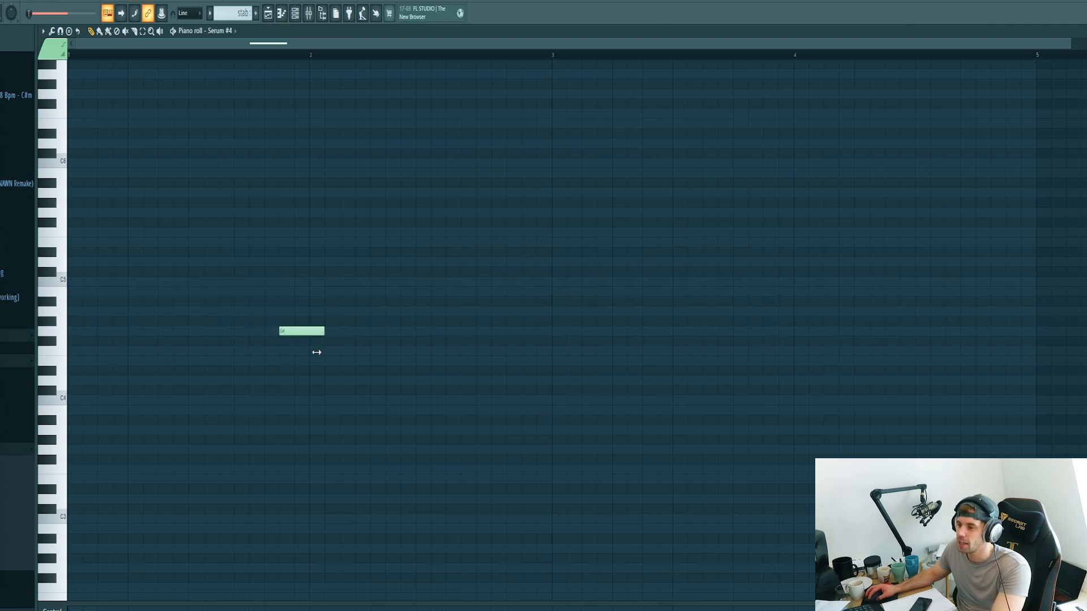
{"action": "key", "text": "ctrl+a"}
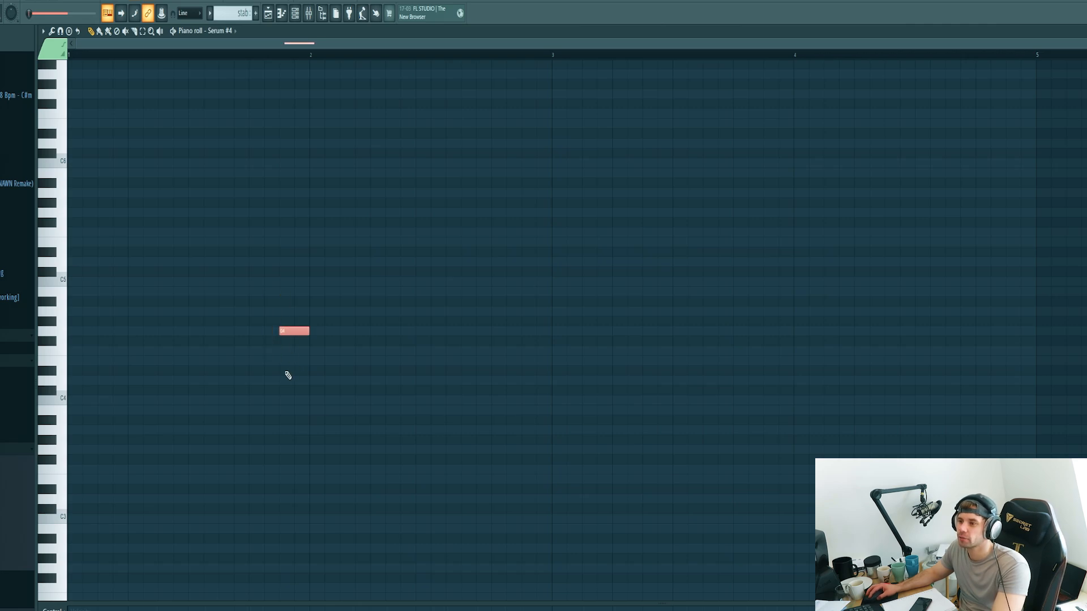
{"action": "key", "text": "ctrl+d"}
{"action": "key", "text": "space"}
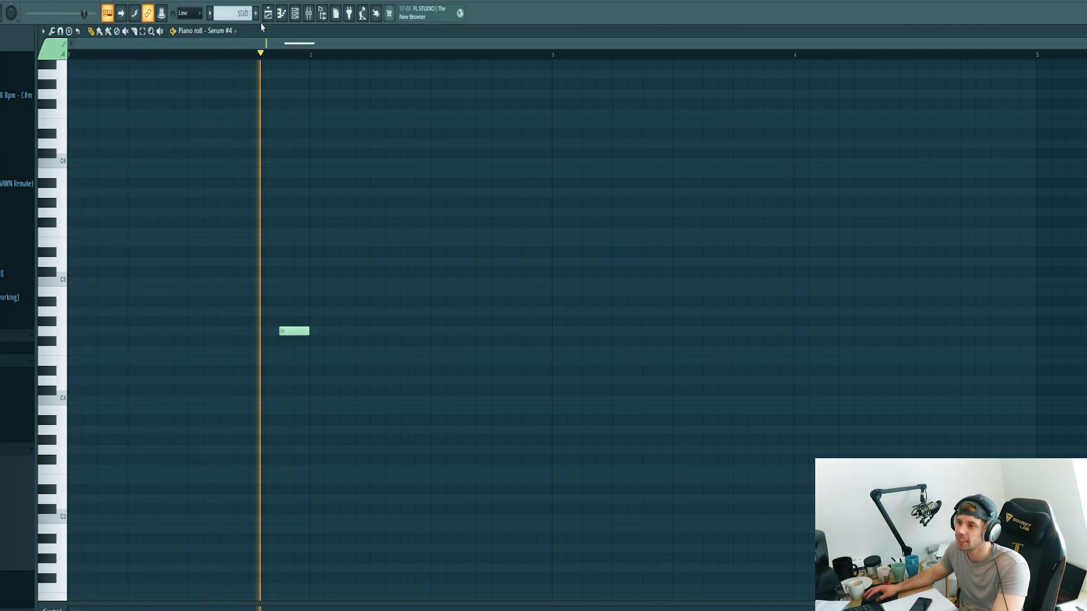
{"action": "key", "text": "space"}
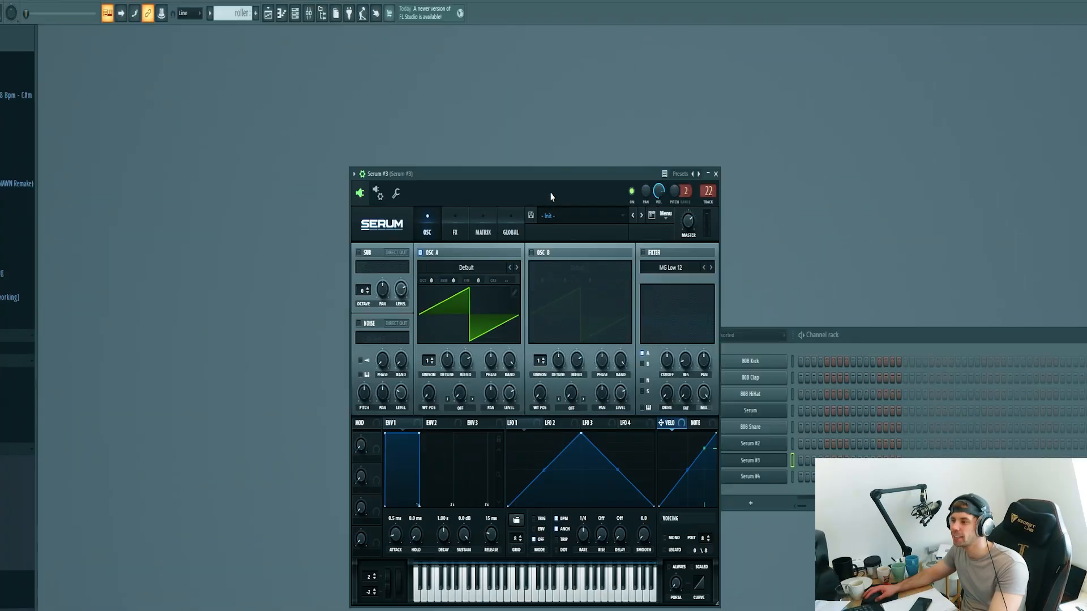
Step: Load the Lead - Run preset from Sonance Sounds - Dirty Tech 5 into Serum #3
{"action": "left_click_drag", "start_coordinate": [558, 177], "coordinate": [567, 179]}
{"action": "left_click", "coordinate": [573, 221]}
{"action": "mouse_move", "coordinate": [623, 495]}
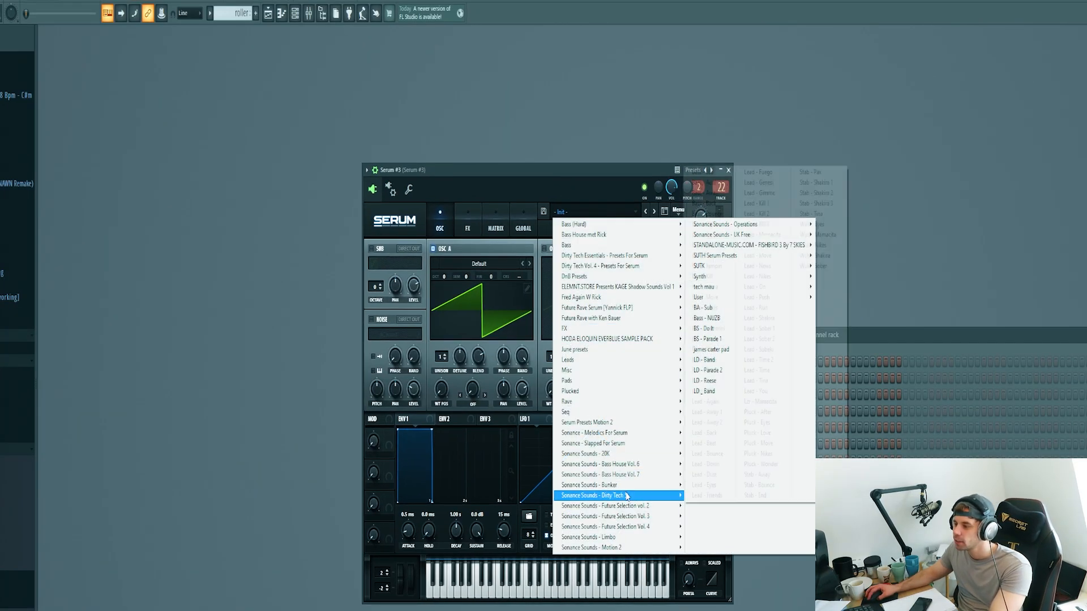
{"action": "left_click", "coordinate": [759, 297]}
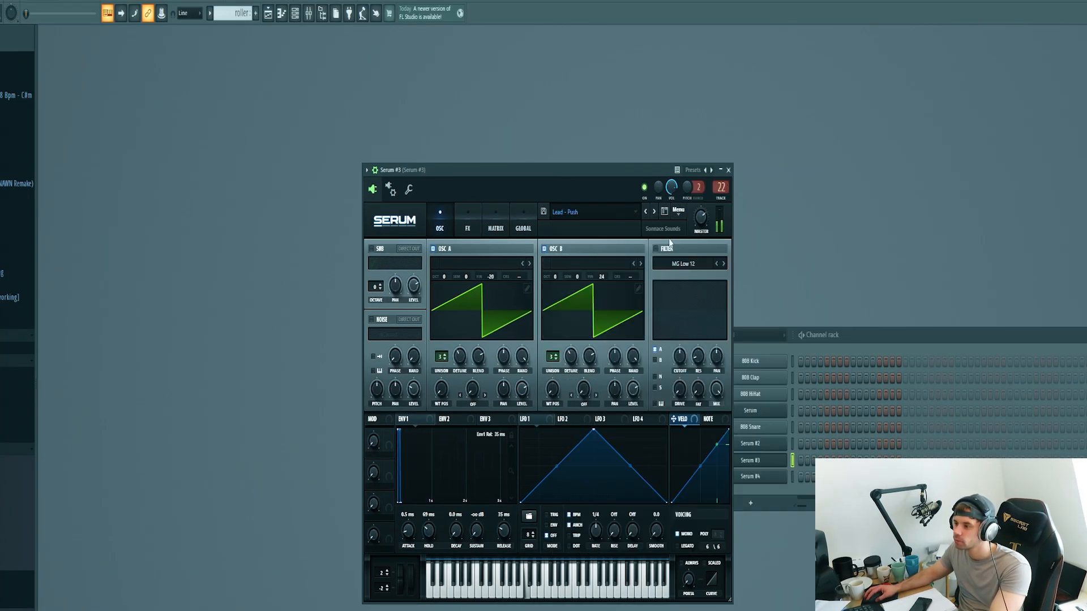
{"action": "left_click", "coordinate": [654, 212]}
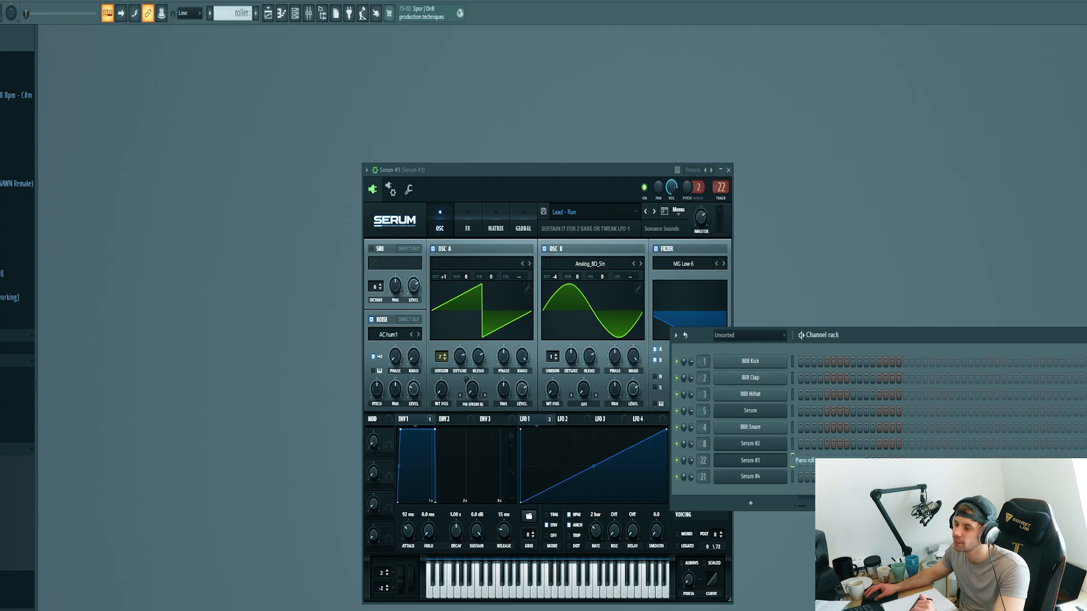
Step: Draw a two-bar G4 note from bar 1 in the Serum #3 roller pattern, audition it, then delete and place it again
{"action": "key", "text": "F7"}
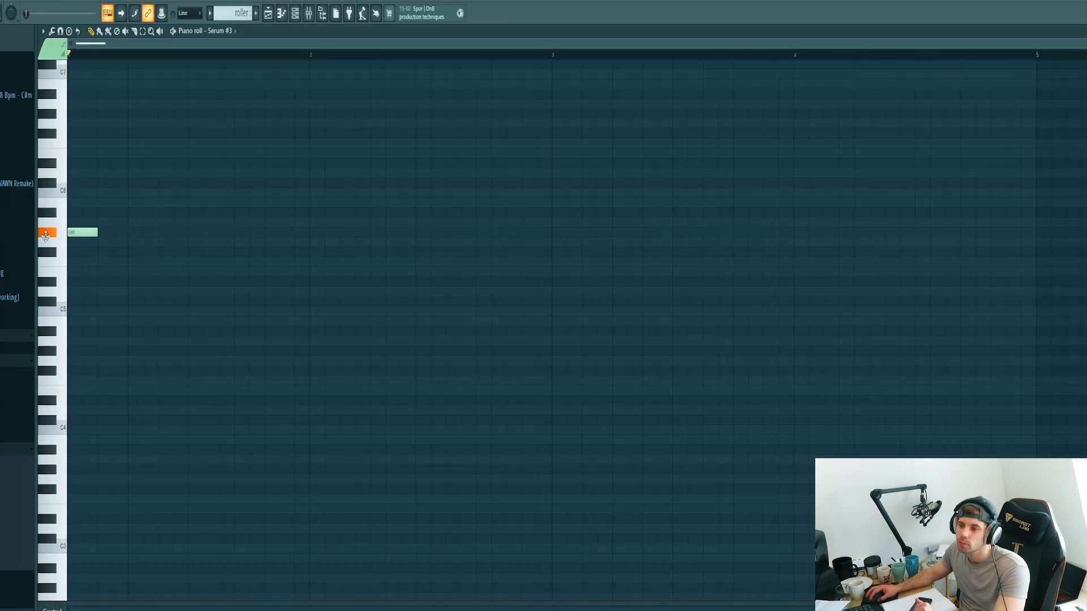
{"action": "left_click_drag", "start_coordinate": [88, 241], "coordinate": [552, 243]}
{"action": "key", "text": "ctrl+Down"}
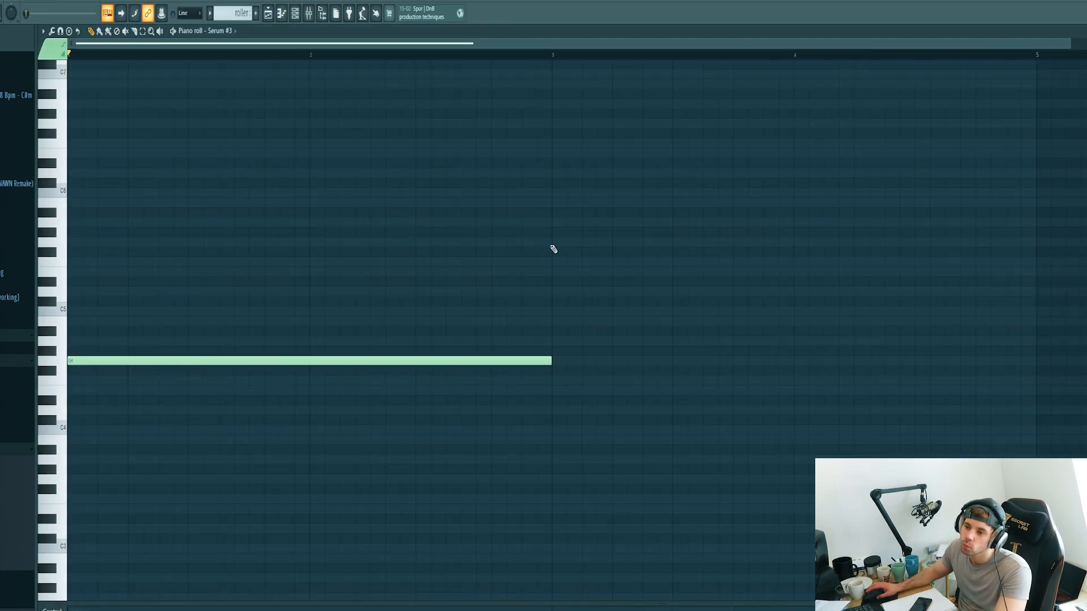
{"action": "key", "text": "space"}
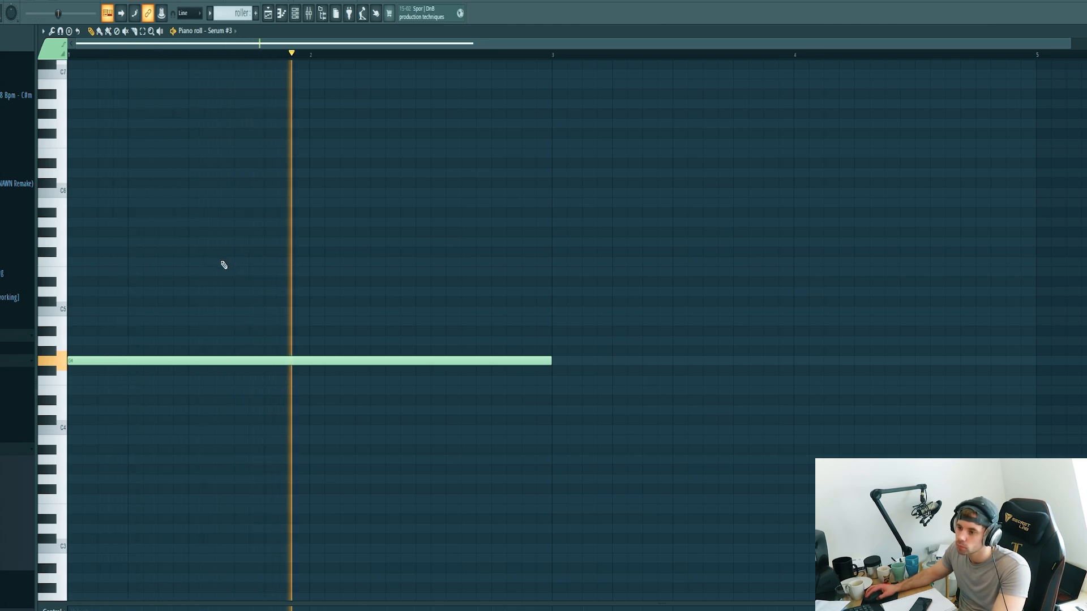
{"action": "right_click", "coordinate": [158, 361]}
{"action": "key", "text": "space"}
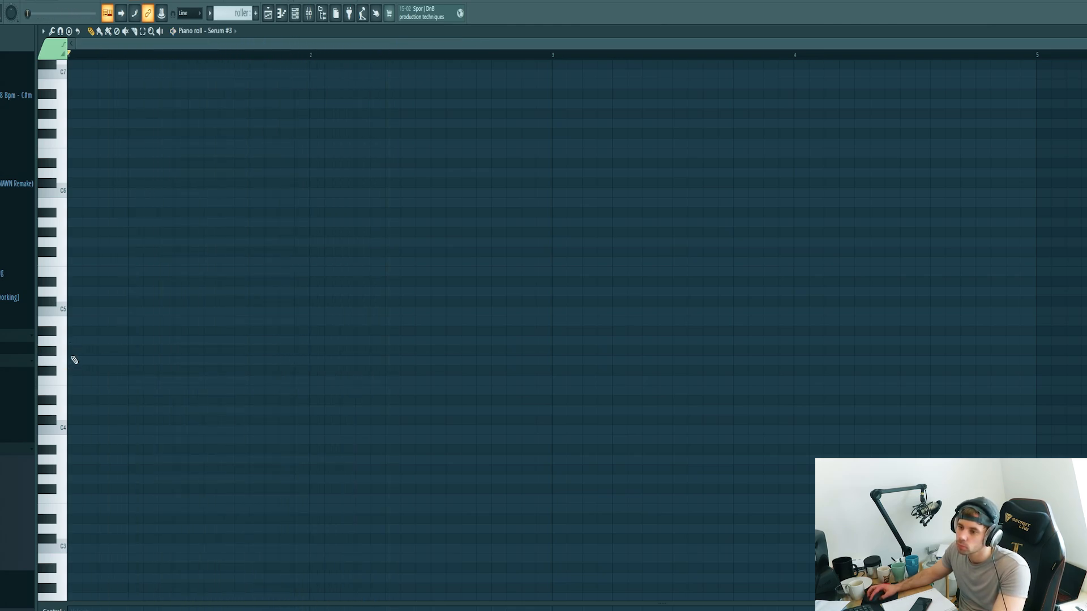
{"action": "left_click", "coordinate": [72, 361]}
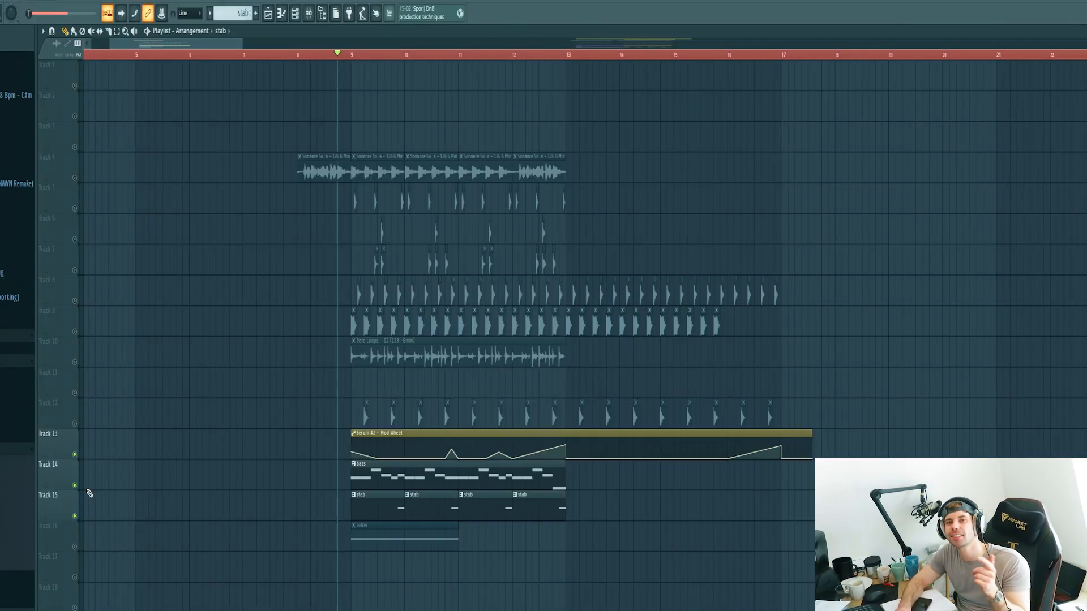
Step: Duplicate the bass, stab and roller patterns to bar 13 and remove the roller from bar 9
{"action": "key", "text": "space"}
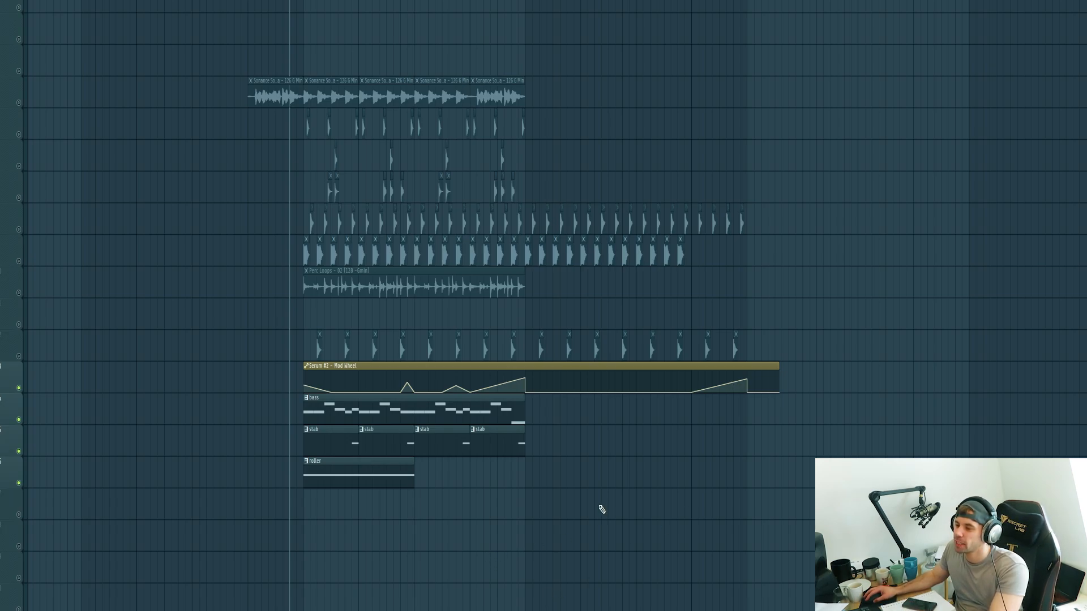
{"action": "mouse_move", "coordinate": [599, 516]}
{"action": "left_mouse_down"}
{"action": "mouse_move", "coordinate": [359, 393]}
{"action": "mouse_move", "coordinate": [306, 394]}
{"action": "mouse_move", "coordinate": [563, 416]}
{"action": "mouse_move", "coordinate": [543, 415]}
{"action": "left_mouse_up"}
{"action": "right_click", "coordinate": [388, 486]}
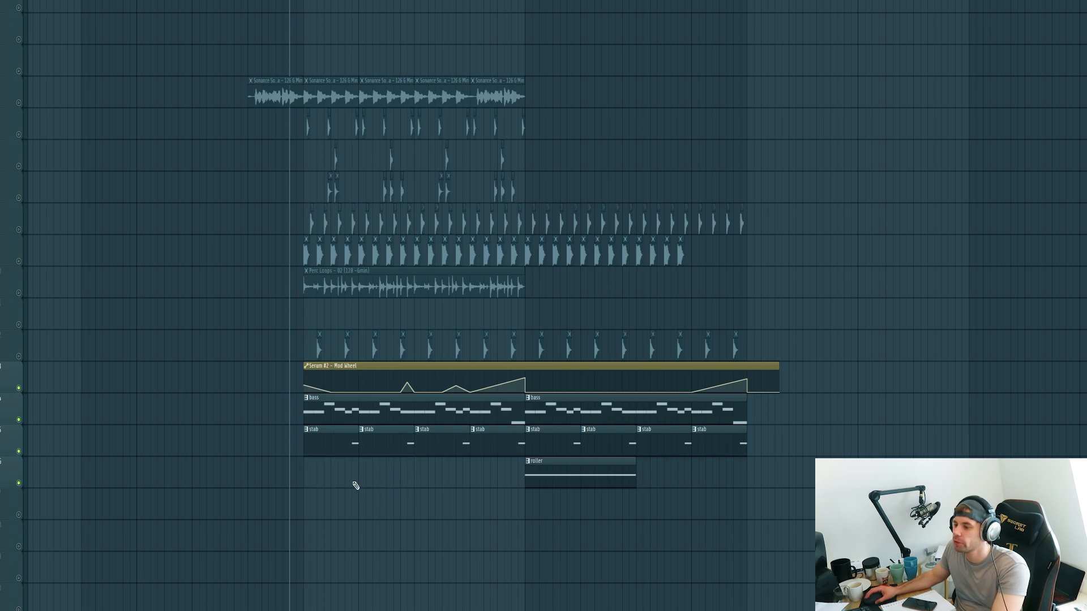
Step: Duplicate the percussion hits, the Perc Loops clip and the vocal clips so they fill bars 13 to 17
{"action": "left_click_drag", "start_coordinate": [546, 305], "coordinate": [403, 303]}
{"action": "left_click_drag", "start_coordinate": [556, 107], "coordinate": [299, 182]}
{"action": "left_click_drag", "start_coordinate": [309, 252], "coordinate": [527, 255]}
{"action": "left_click_drag", "start_coordinate": [569, 107], "coordinate": [544, 93]}
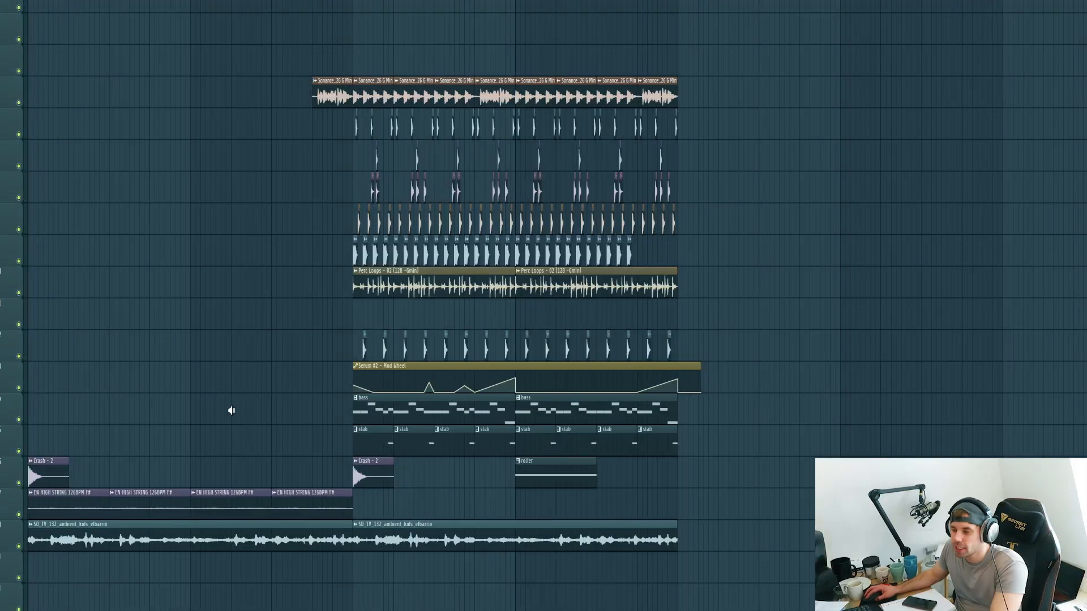
Step: Preview the Crash - 2, SO_TV_132_ambient_kids_elbarrio and EN HIGH STRING 126BPM F# clips one by one
{"action": "left_click", "coordinate": [355, 473]}
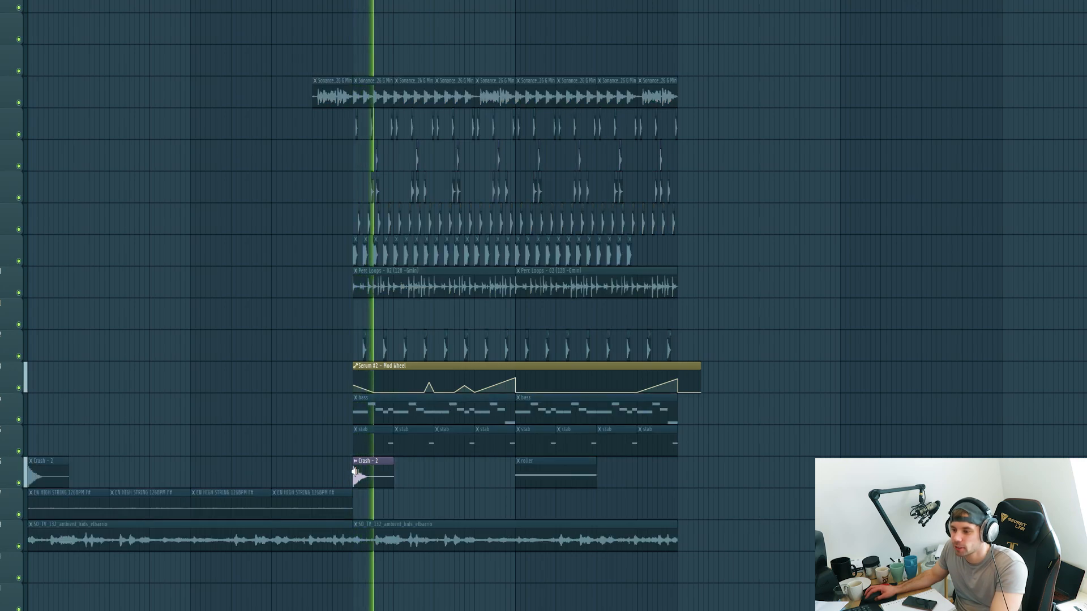
{"action": "left_click", "coordinate": [37, 538]}
{"action": "key", "text": "space"}
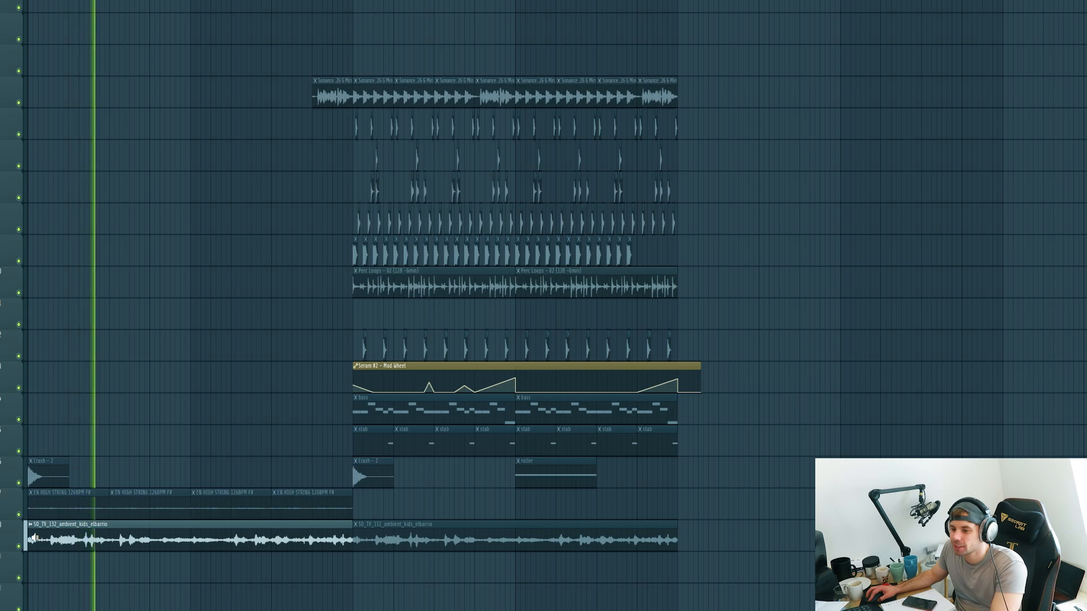
{"action": "left_click", "coordinate": [41, 494]}
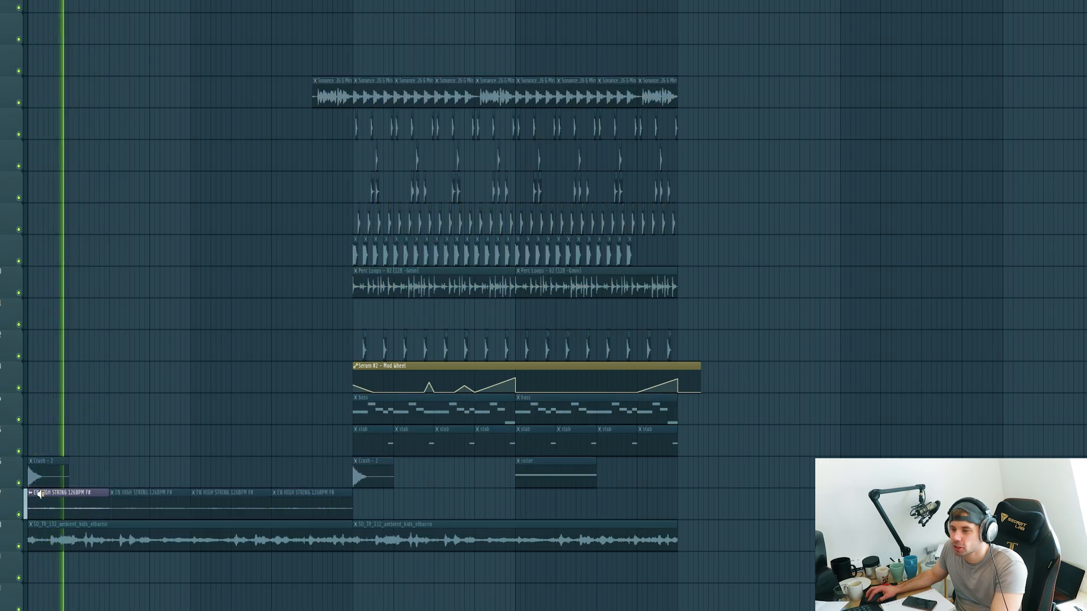
{"action": "left_click", "coordinate": [31, 493], "text": "ctrl"}
{"action": "key", "text": "space"}
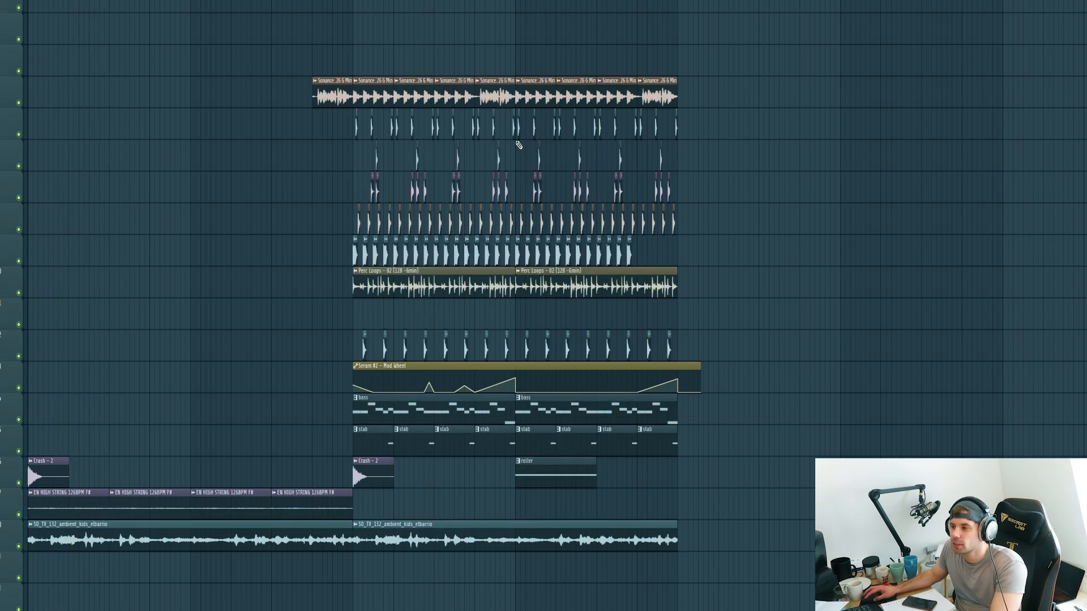
Step: Shift the whole arrangement eight bars later so the drop starts at bar 17
{"action": "key", "text": "ctrl+a"}
{"action": "left_click_drag", "start_coordinate": [368, 94], "coordinate": [692, 93]}
{"action": "left_click", "coordinate": [587, 175]}
Step: Fill the break before the drop with repeated vocal clips from bar 8 and delete the vocal clip at bar 15
{"action": "left_click_drag", "start_coordinate": [616, 44], "coordinate": [586, 94]}
{"action": "left_click", "coordinate": [617, 97]}
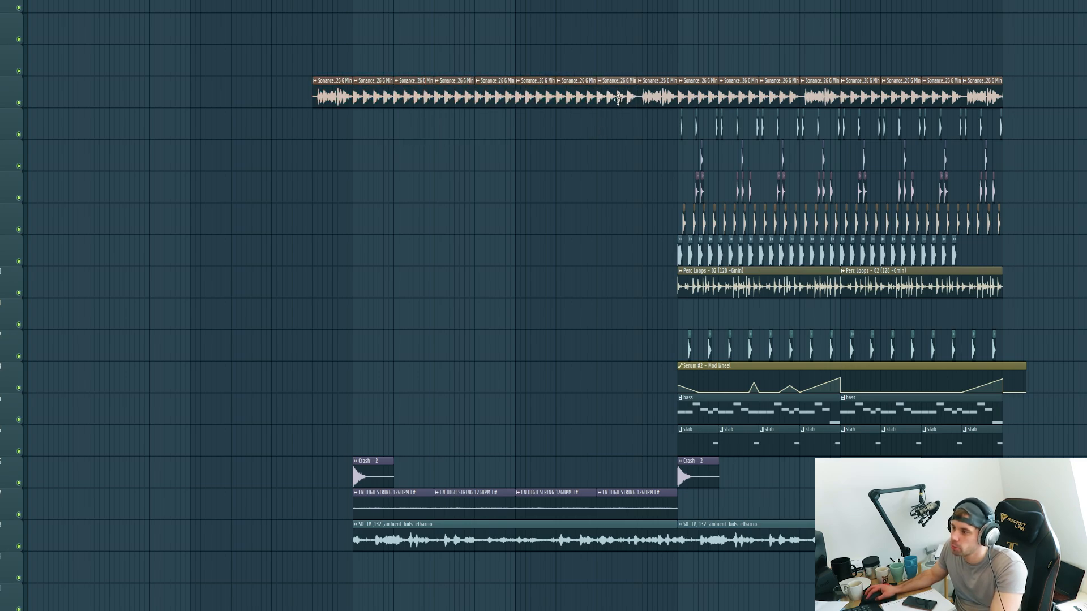
{"action": "right_click", "coordinate": [619, 97]}
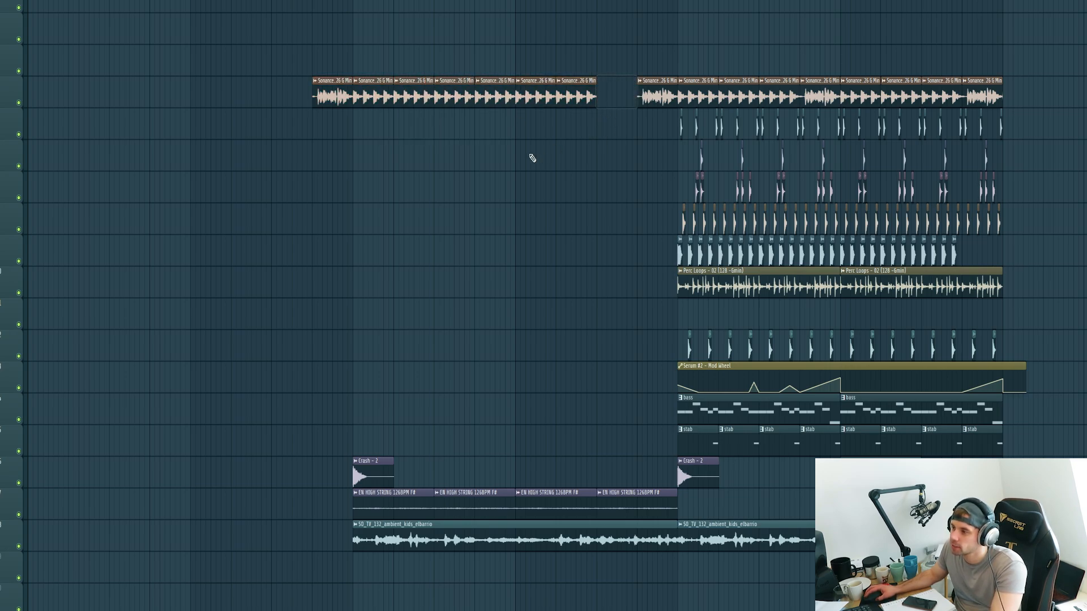
Step: Open Endless Smile on the Gasolina vocal's mixer track, audition its intensity over the break and create an intensity automation clip
{"action": "scroll", "coordinate": [531, 157], "scroll_direction": "up", "scroll_amount": 1}
{"action": "key", "text": "F9"}
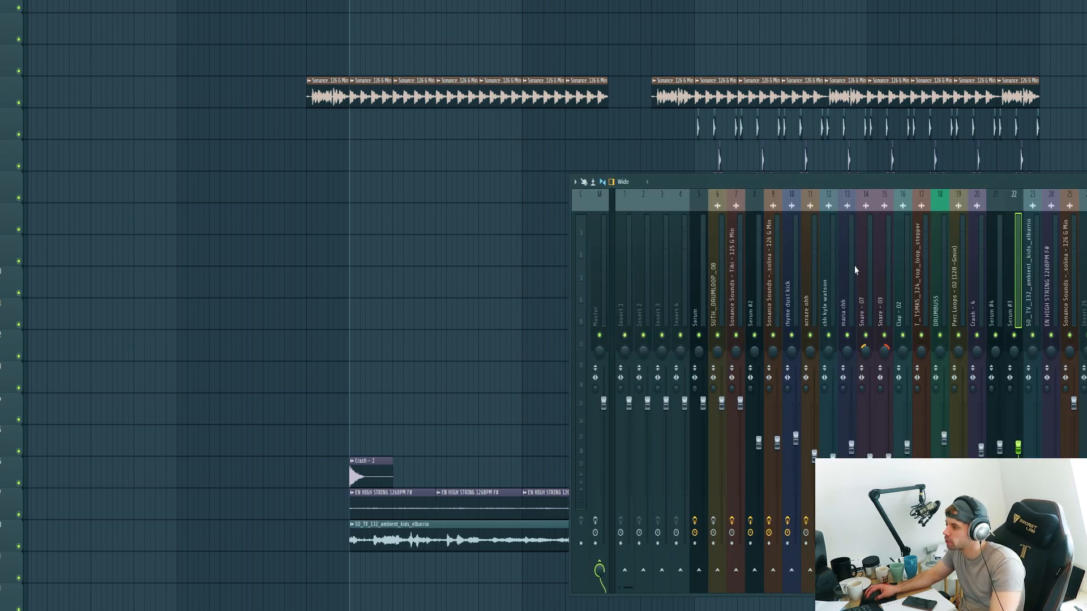
{"action": "left_click", "coordinate": [898, 280]}
{"action": "left_click", "coordinate": [1030, 53]}
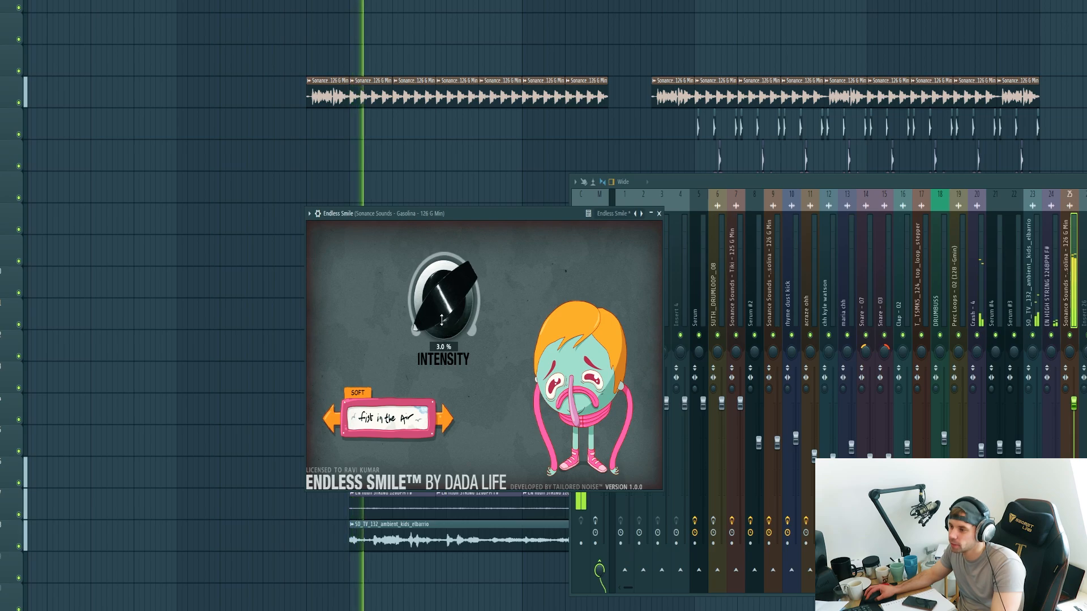
{"action": "left_click_drag", "start_coordinate": [444, 340], "coordinate": [429, 228]}
{"action": "key", "text": "space"}
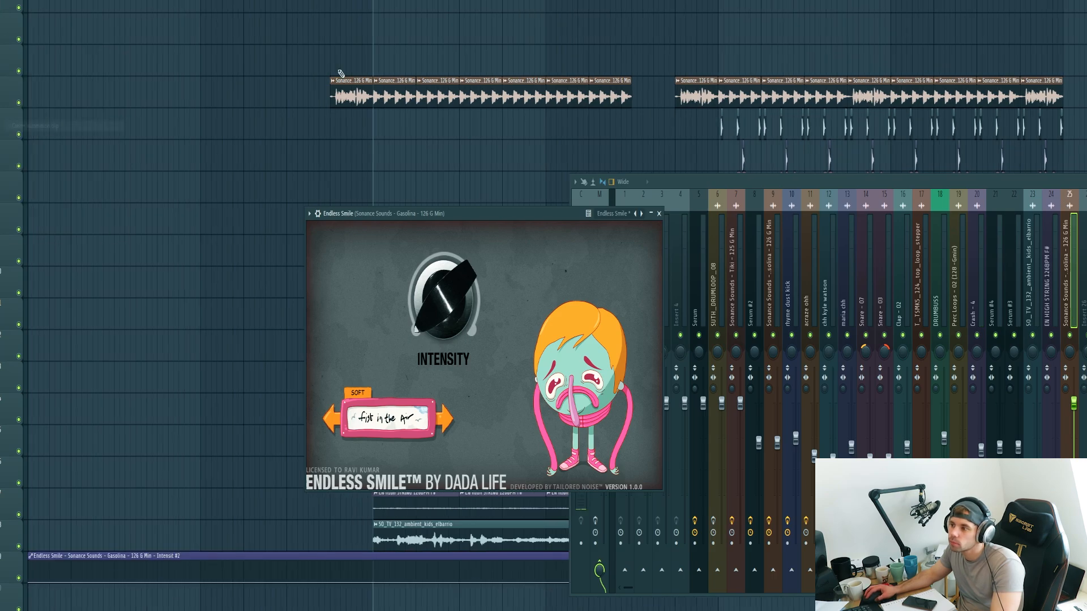
Step: Shape the Endless Smile intensity automation to rise from bar 9 to a peak at bar 15 and fall back by bar 17
{"action": "key", "text": "F12"}
{"action": "left_click_drag", "start_coordinate": [630, 582], "coordinate": [635, 571]}
{"action": "right_click", "coordinate": [718, 582]}
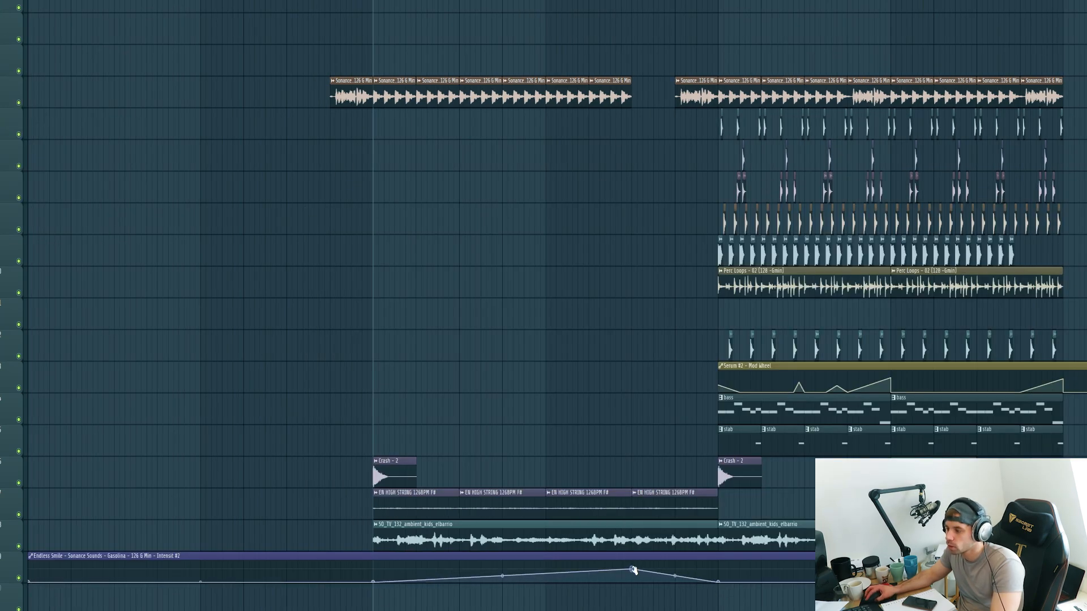
Step: Copy the kick, hat, clap and bass clips into the break from bar 9 to bar 15, deleting stray hits before bar 9
{"action": "left_click_drag", "start_coordinate": [679, 203], "coordinate": [1079, 266]}
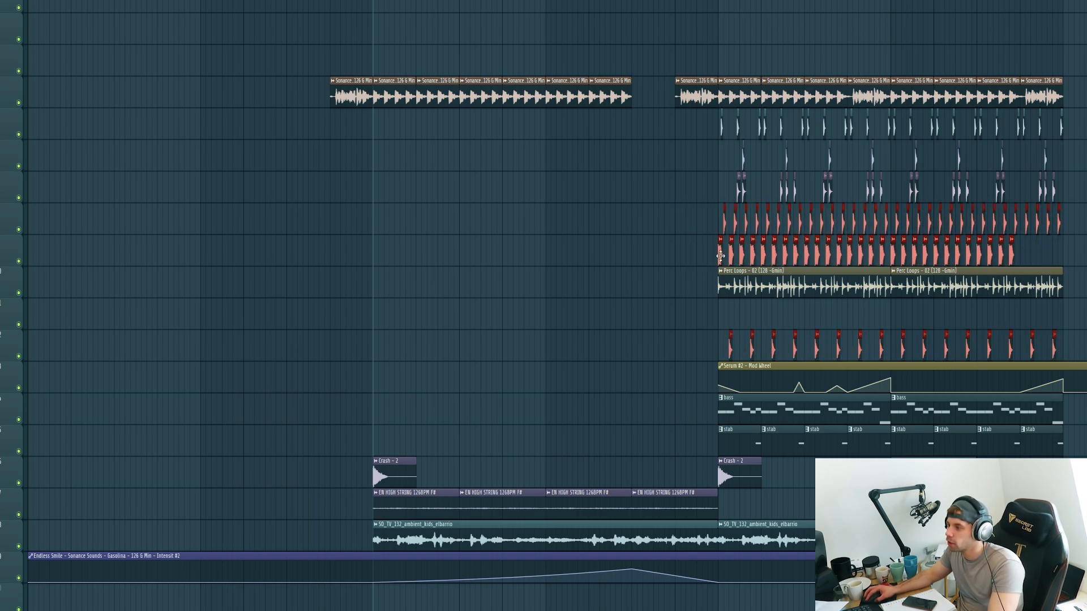
{"action": "left_click_drag", "start_coordinate": [720, 255], "coordinate": [330, 247]}
{"action": "left_click", "coordinate": [688, 218]}
{"action": "left_click_drag", "start_coordinate": [741, 406], "coordinate": [632, 411]}
{"action": "right_click", "coordinate": [351, 249]}
{"action": "right_click", "coordinate": [352, 347]}
Step: Copy the Serum #2 mod wheel automation to bar 9, make the copy unique and reshape it into one ramp rising to bar 15
{"action": "left_click_drag", "start_coordinate": [745, 366], "coordinate": [400, 371]}
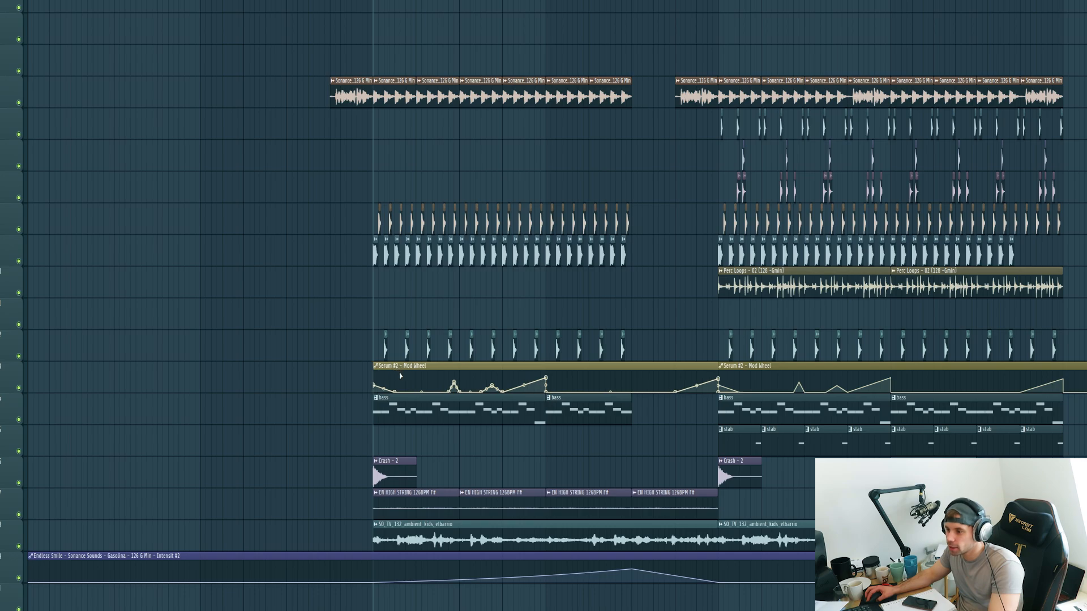
{"action": "left_click", "coordinate": [376, 366]}
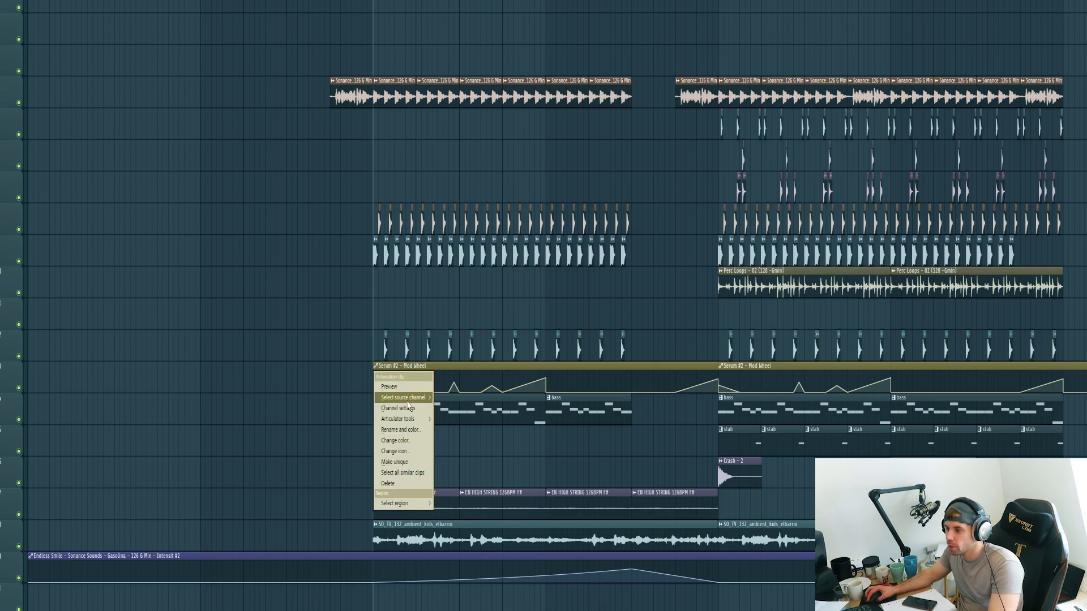
{"action": "left_click", "coordinate": [395, 462]}
{"action": "right_click", "coordinate": [504, 392]}
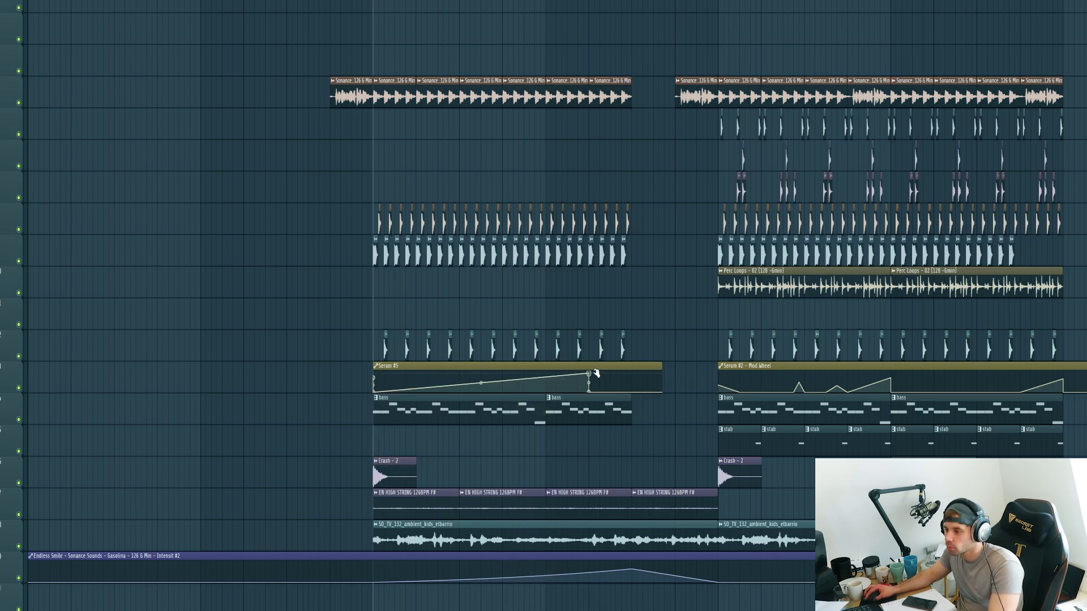
{"action": "left_click_drag", "start_coordinate": [545, 379], "coordinate": [631, 372]}
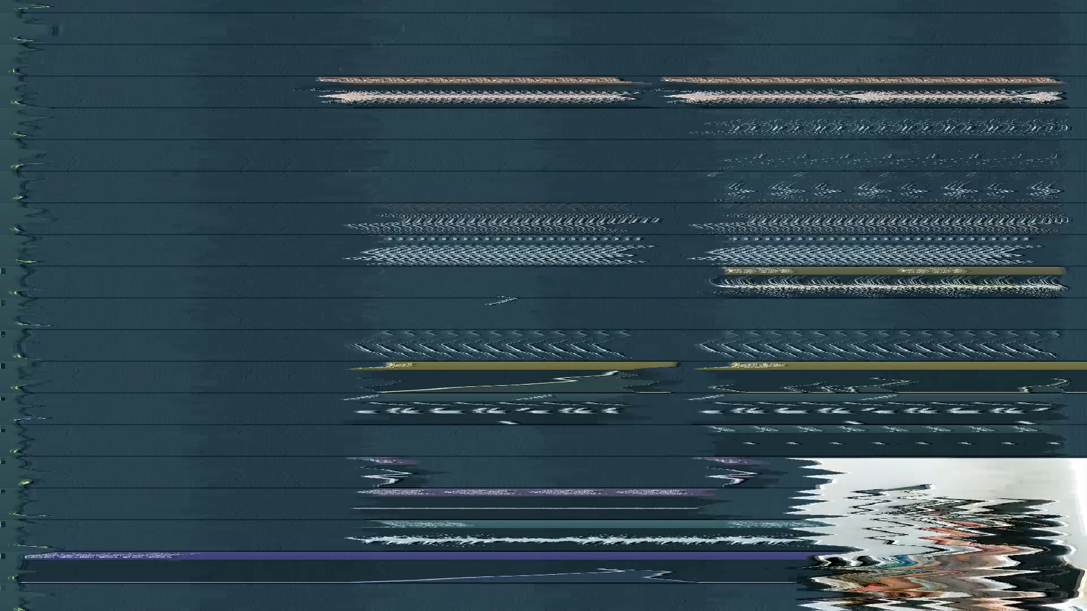
Step: Set a low cut with band 1 of the master's Fruity Parametric EQ 2 during playback and create an automation clip for its frequency
{"action": "key", "text": "space"}
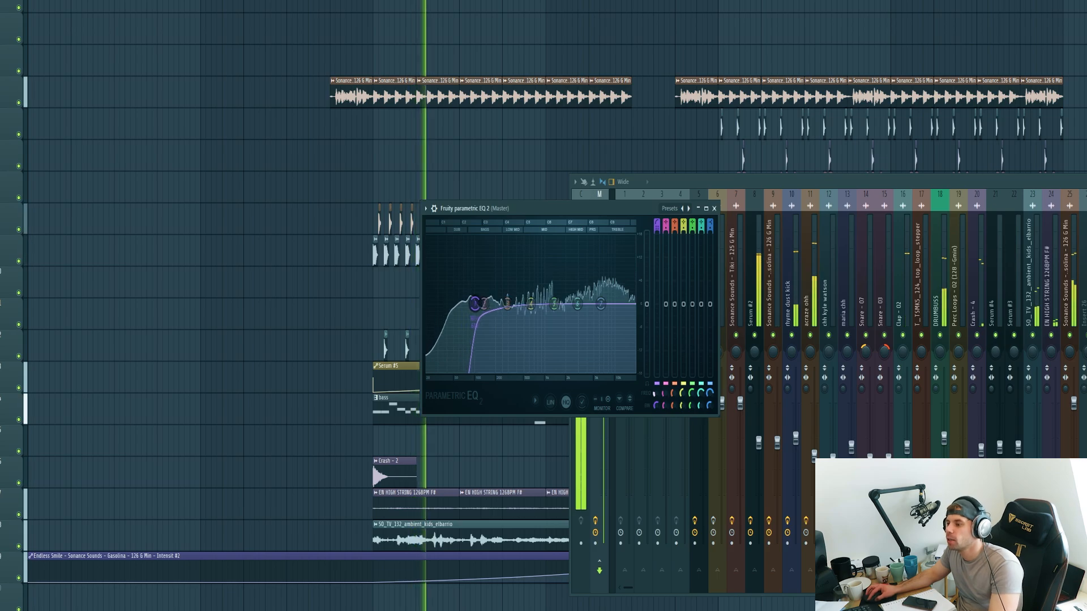
{"action": "key", "text": "space"}
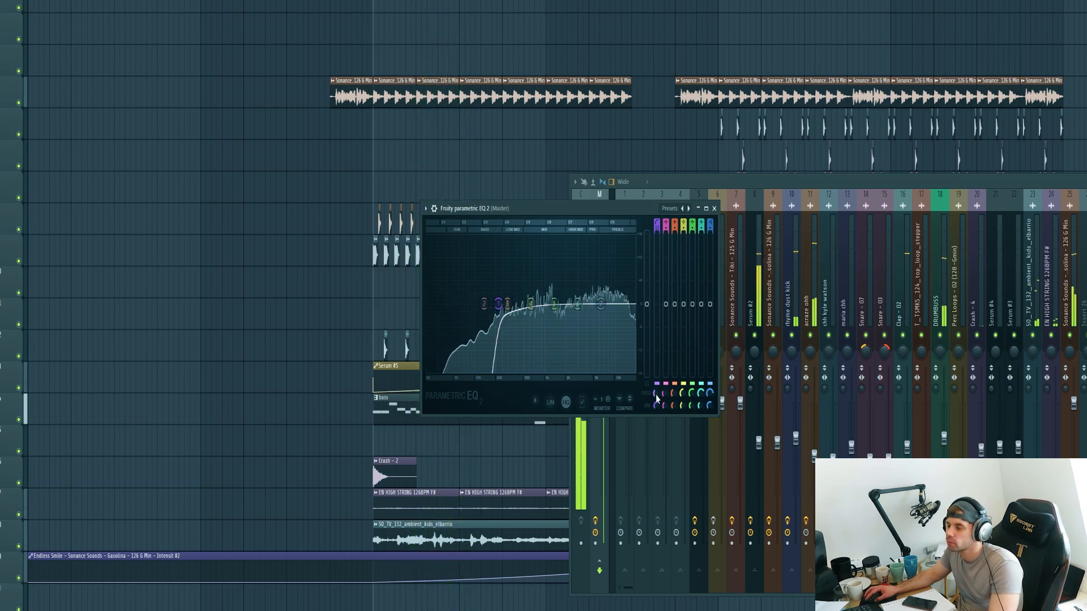
{"action": "right_click", "coordinate": [655, 394]}
{"action": "left_click", "coordinate": [669, 496]}
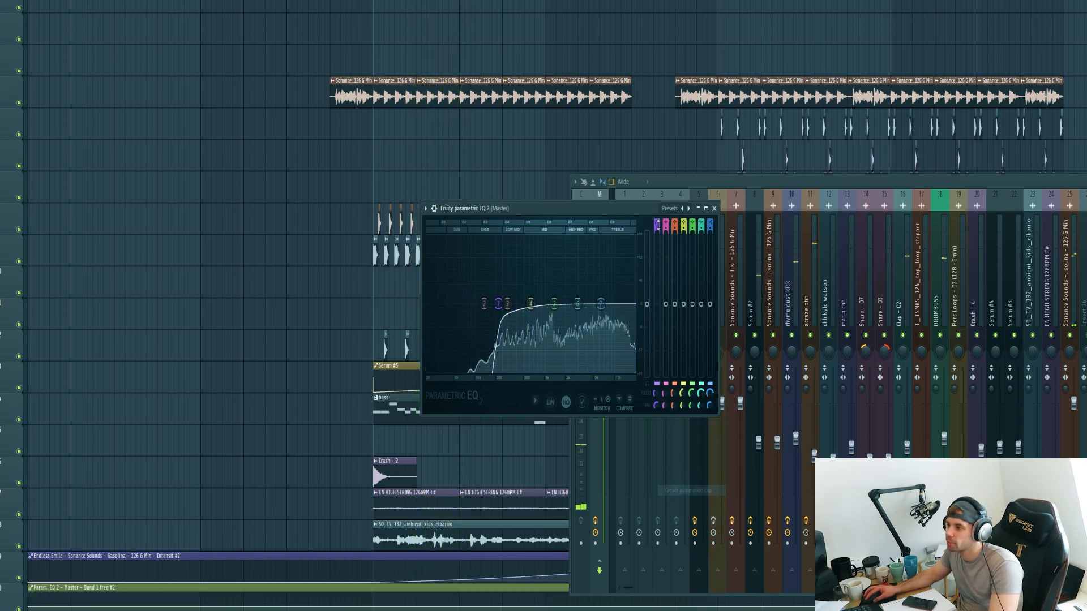
Step: Shape the master EQ band 1 frequency automation to stay level until bar 15 and fall to its minimum by bar 17
{"action": "scroll", "coordinate": [364, 181], "scroll_direction": "down", "scroll_amount": 1}
{"action": "key", "text": "F12"}
{"action": "left_click_drag", "start_coordinate": [632, 587], "coordinate": [696, 608]}
Step: Play back the break from just before bar 9 and the end of the build-up around bar 15 to check the new automation
{"action": "key", "text": "space"}
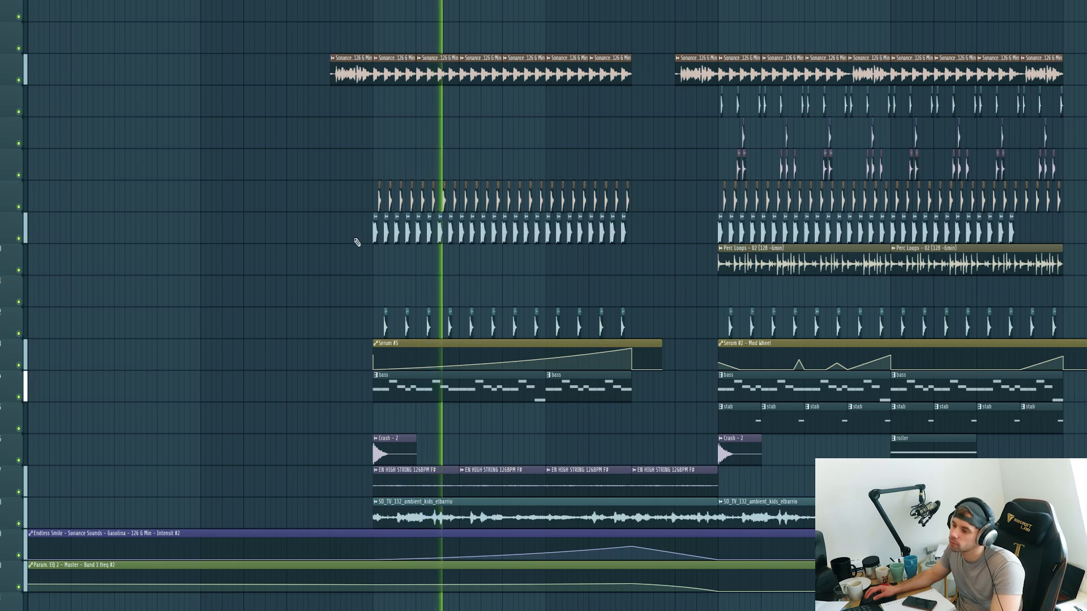
{"action": "key", "text": "space"}
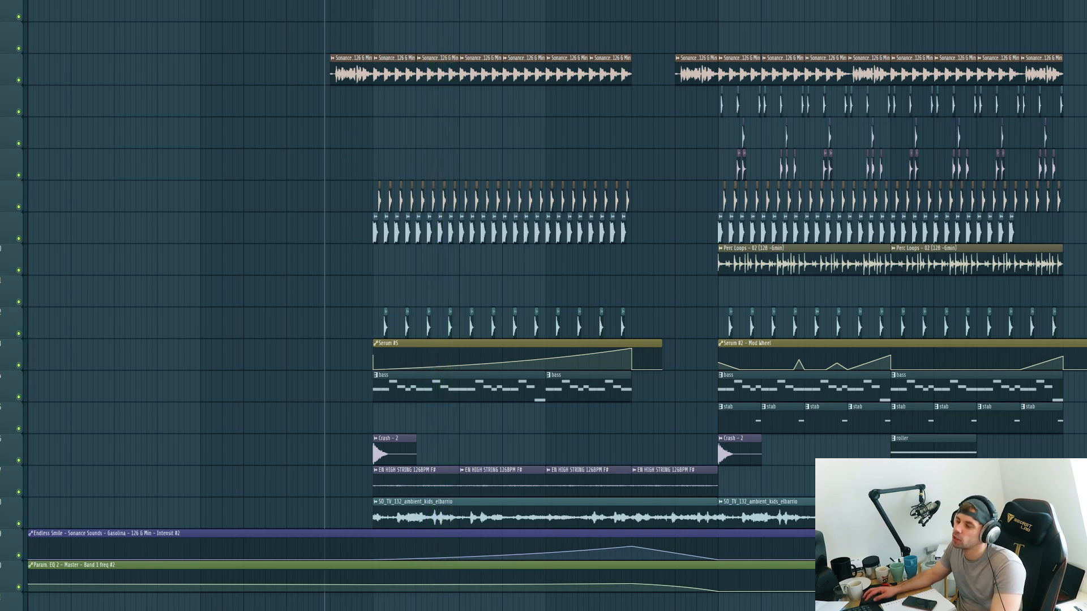
{"action": "key", "text": "space"}
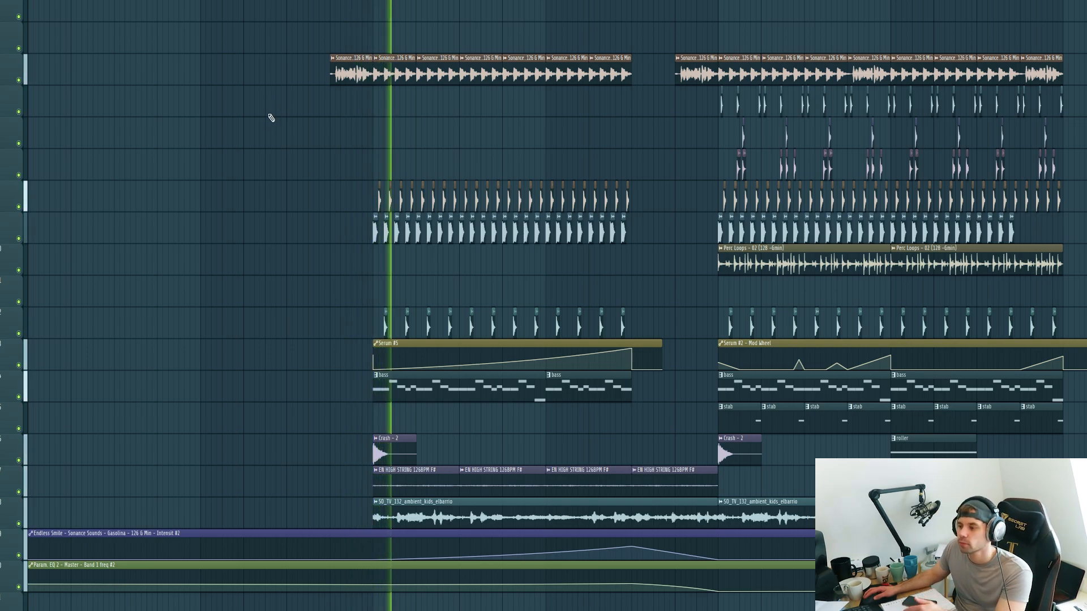
{"action": "left_click", "coordinate": [573, 0]}
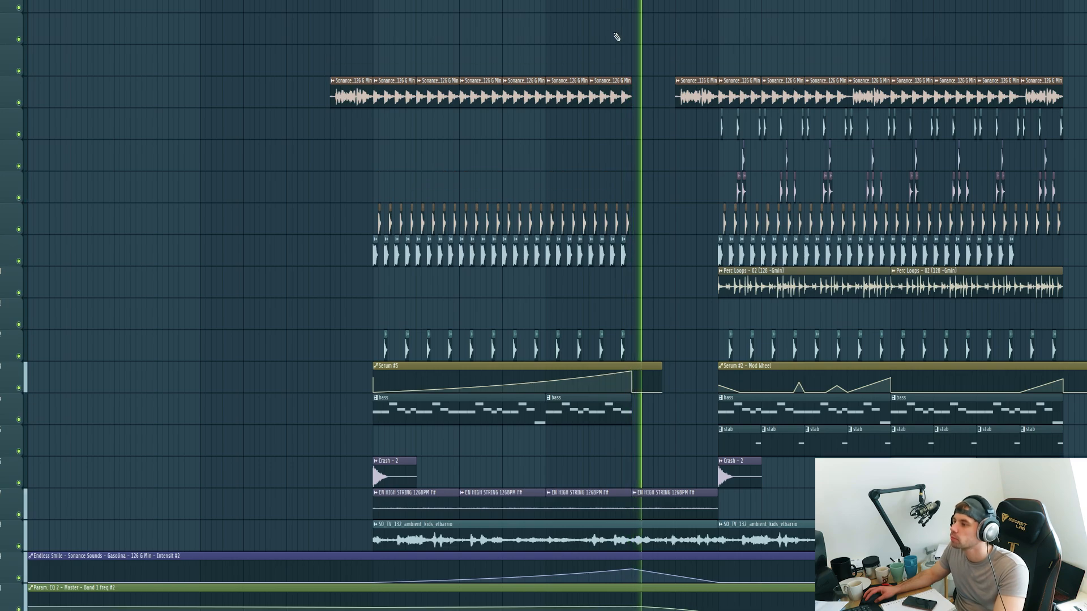
{"action": "key", "text": "space"}
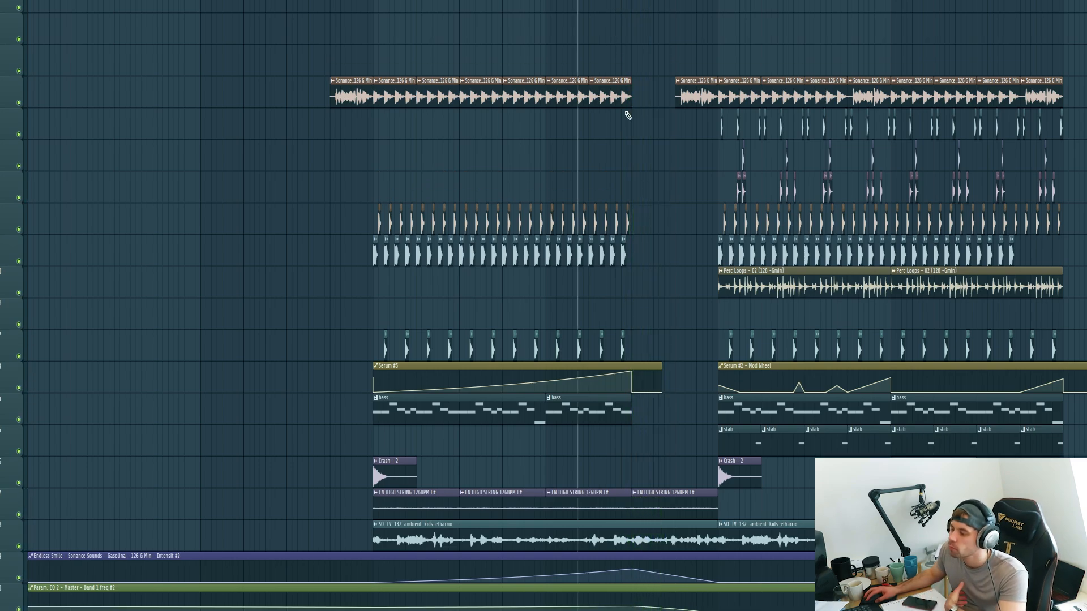